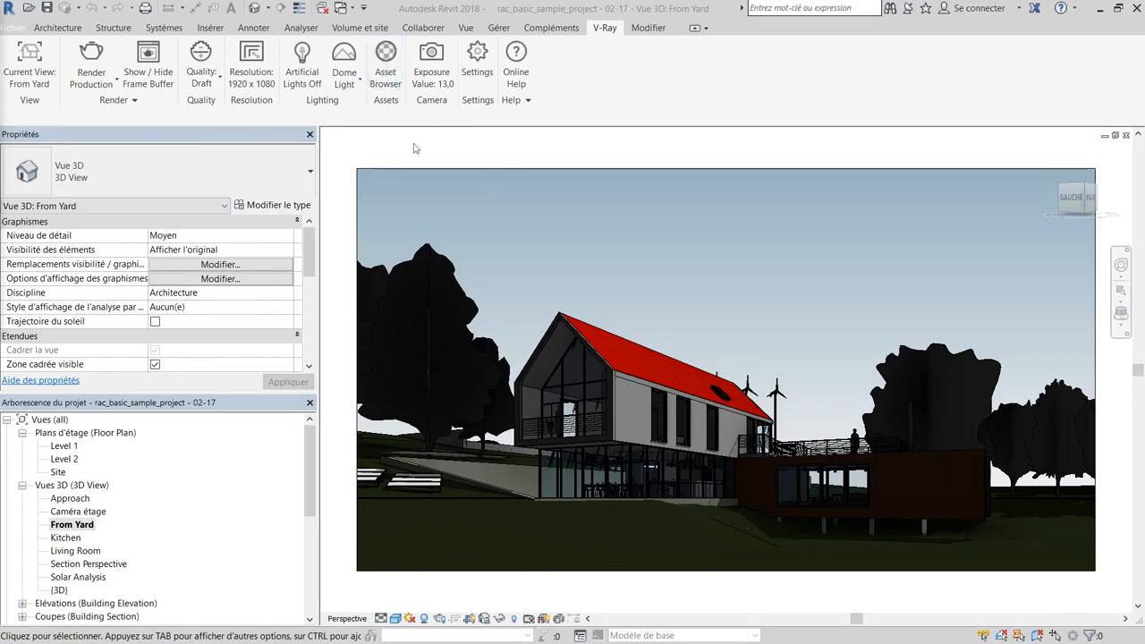
Step: Disable V-Ray Fur on the Grass material in the Asset Browser, filtering the fur list to Mapped materials
click(384, 66)
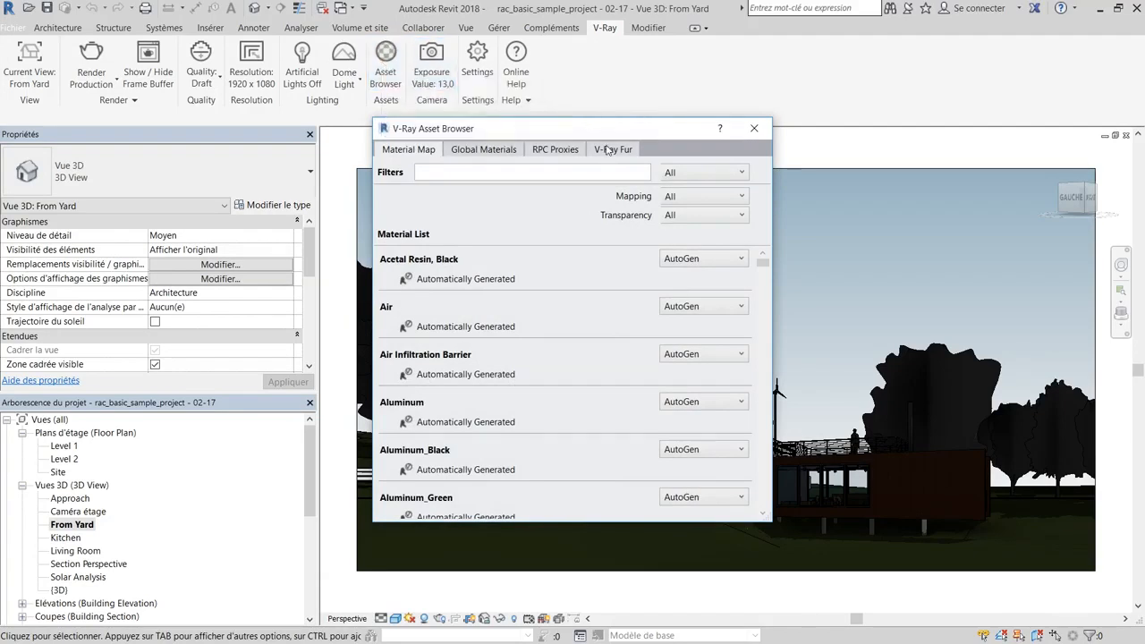
click(719, 196)
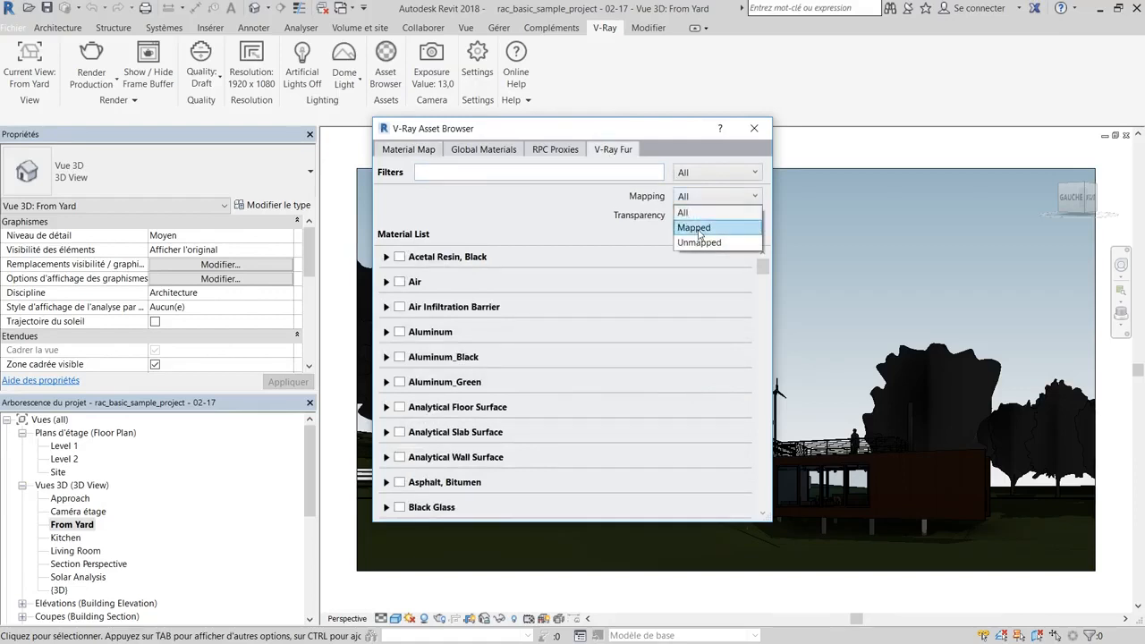
click(697, 230)
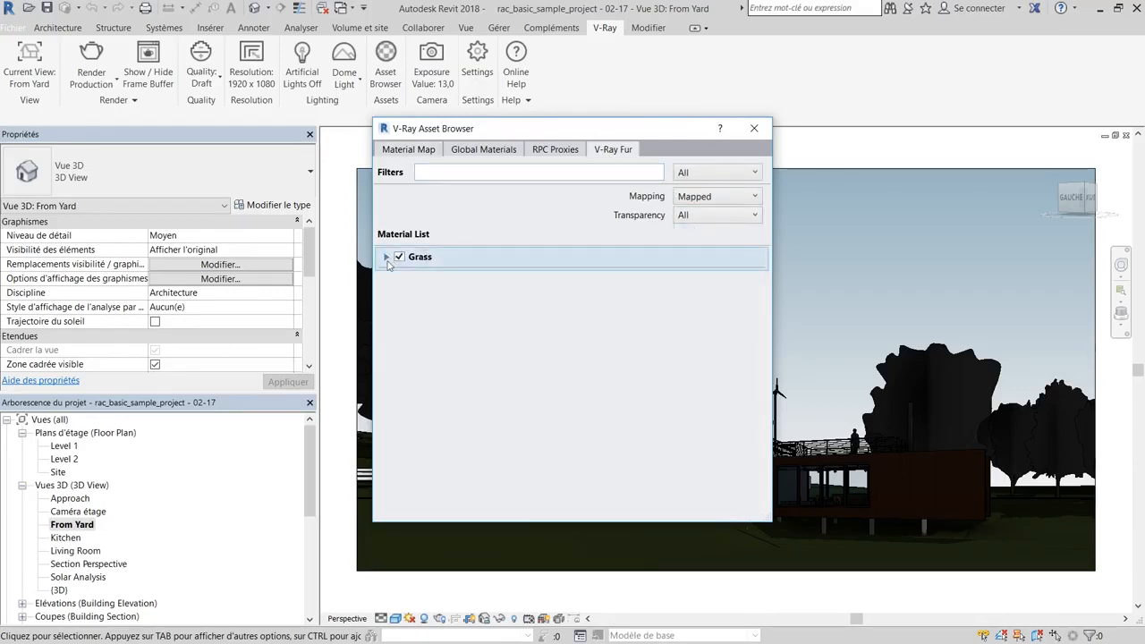
click(387, 259)
click(400, 258)
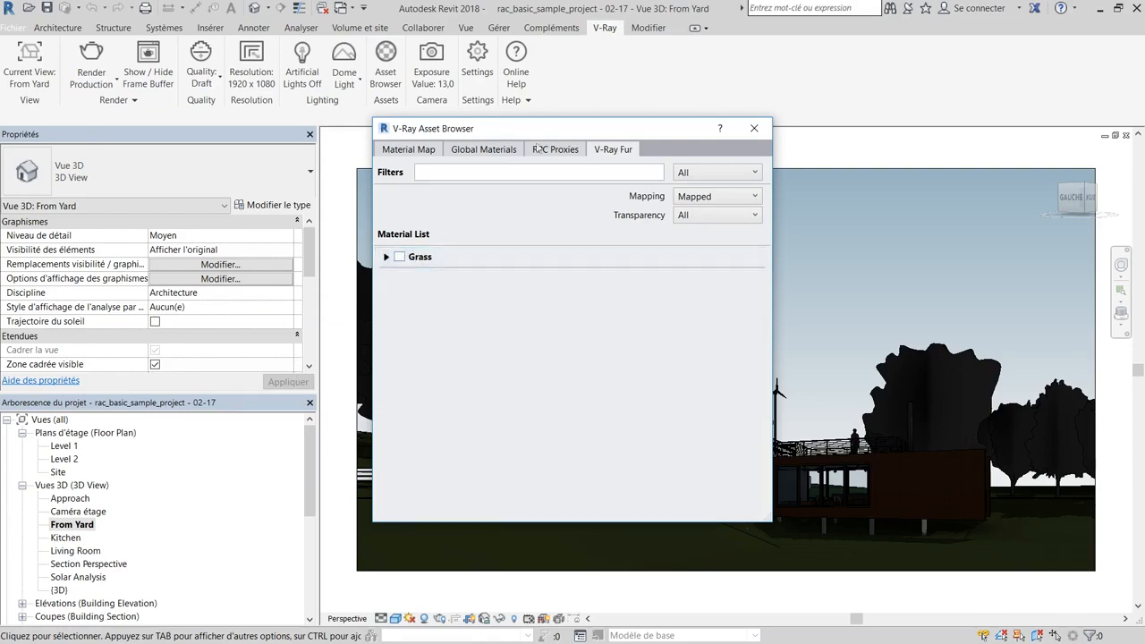
click(754, 128)
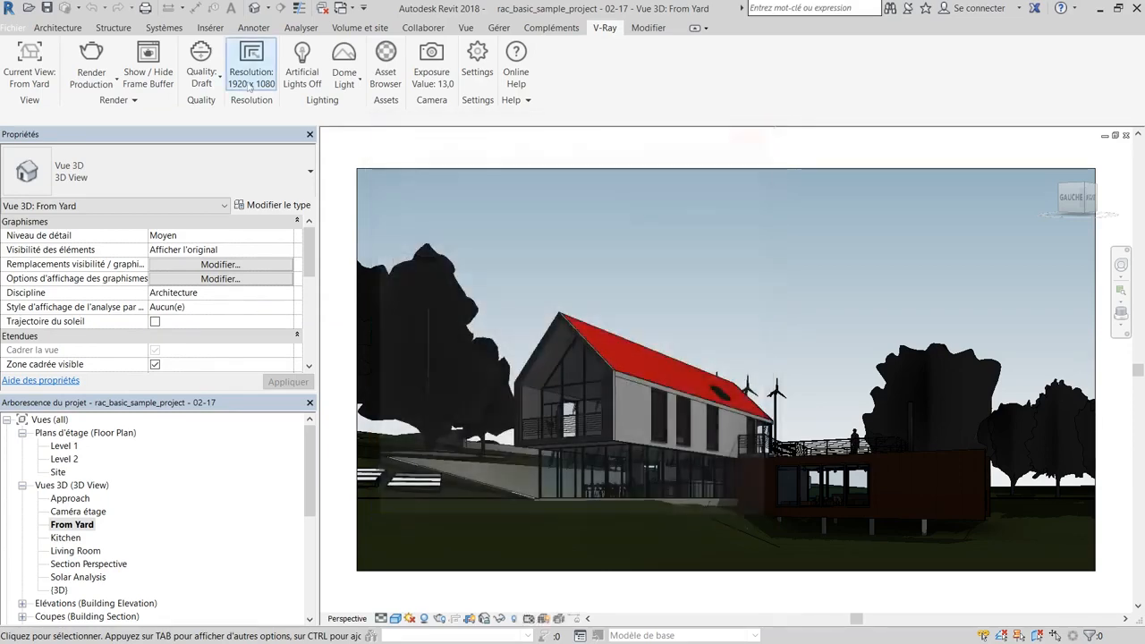
Step: Set the V-Ray render resolution to 960 x 540 pixels
click(250, 73)
click(244, 186)
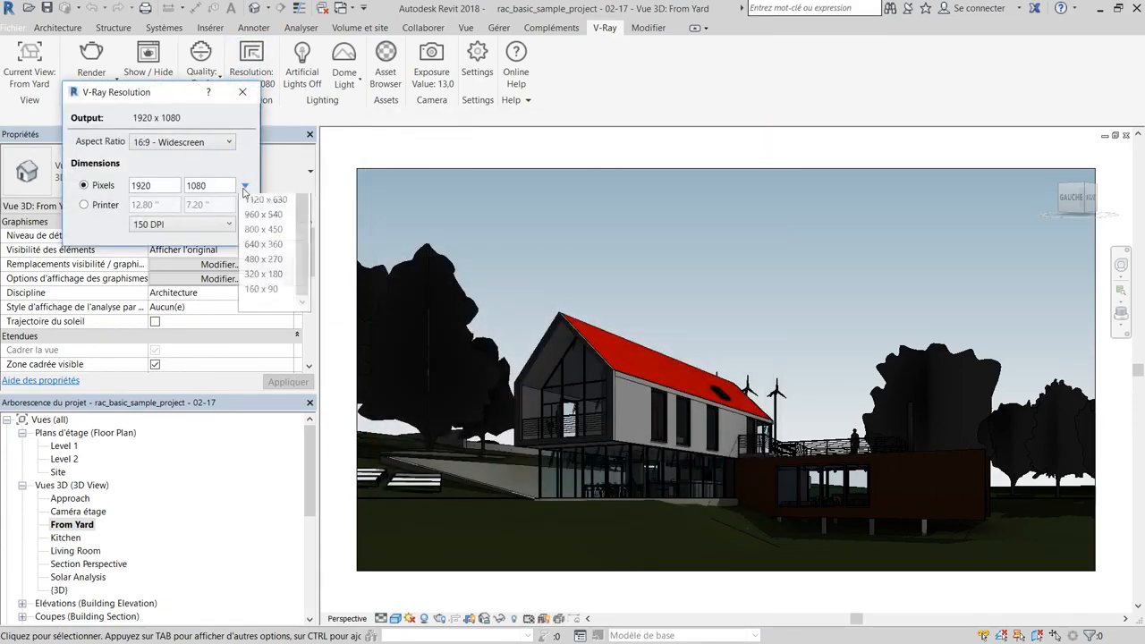
click(264, 310)
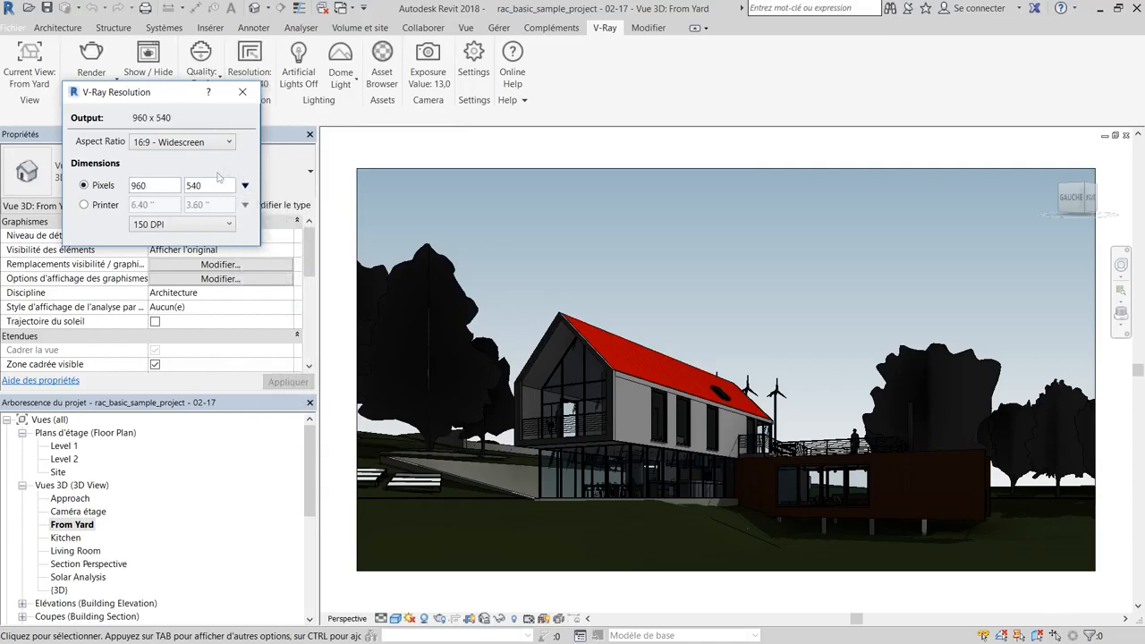
click(241, 93)
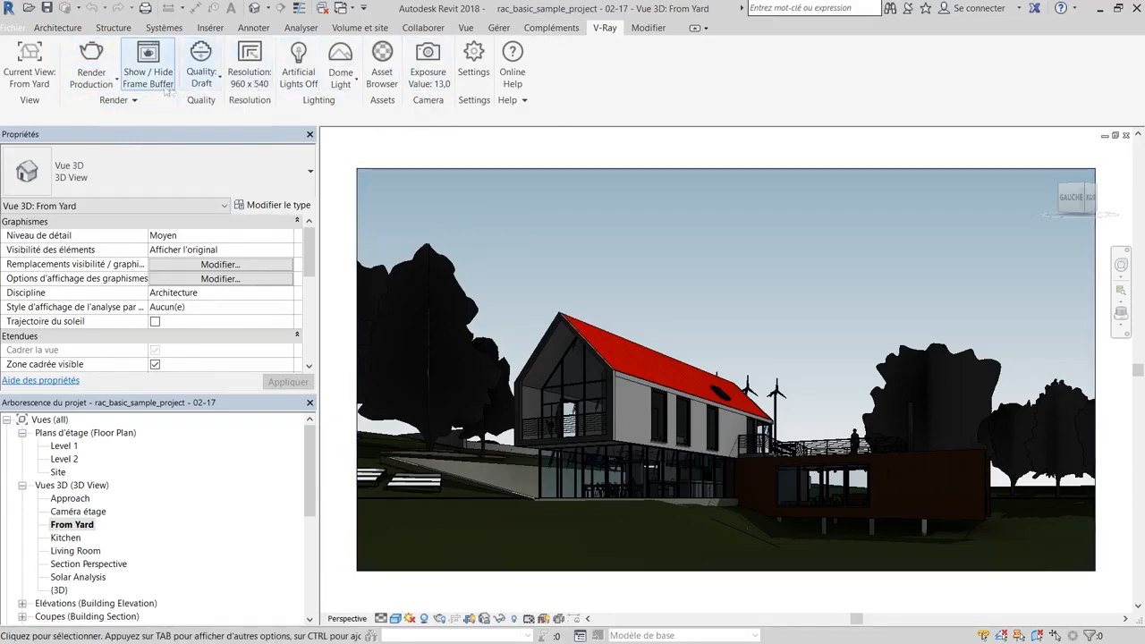
Step: Start an interactive V-Ray render and hide the render history in the frame buffer, moving its window slightly aside
click(116, 81)
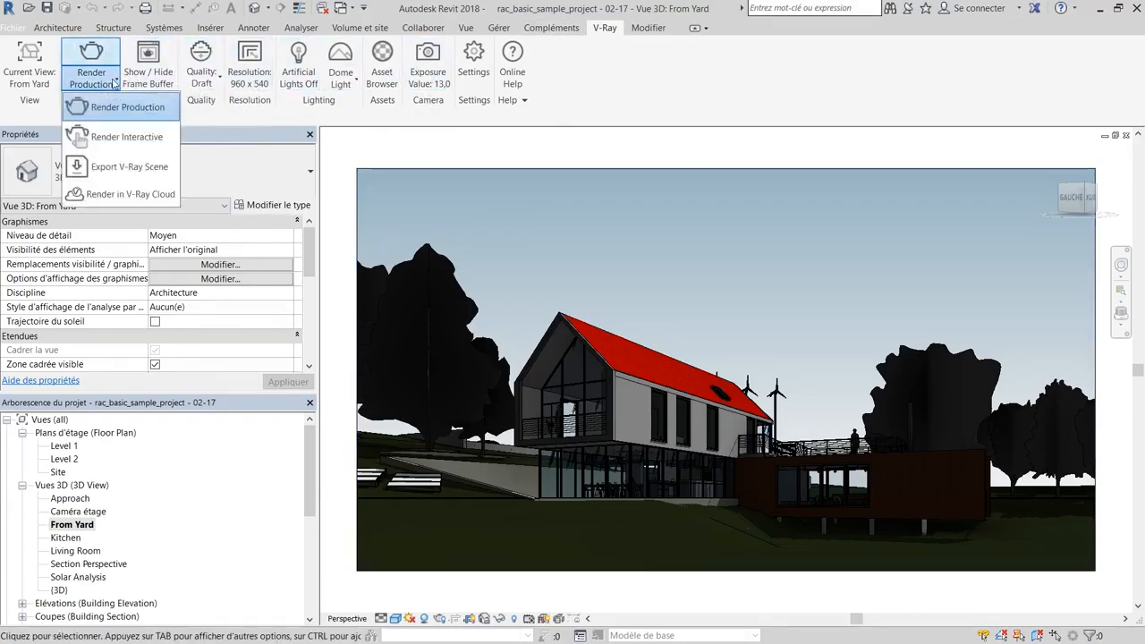
click(114, 135)
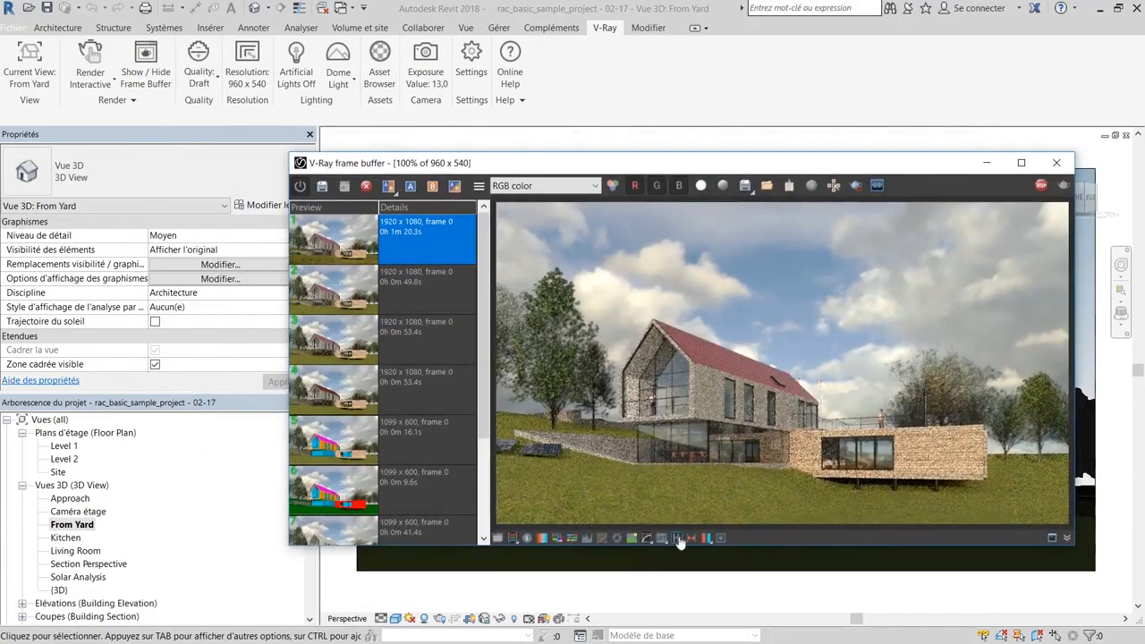
click(676, 538)
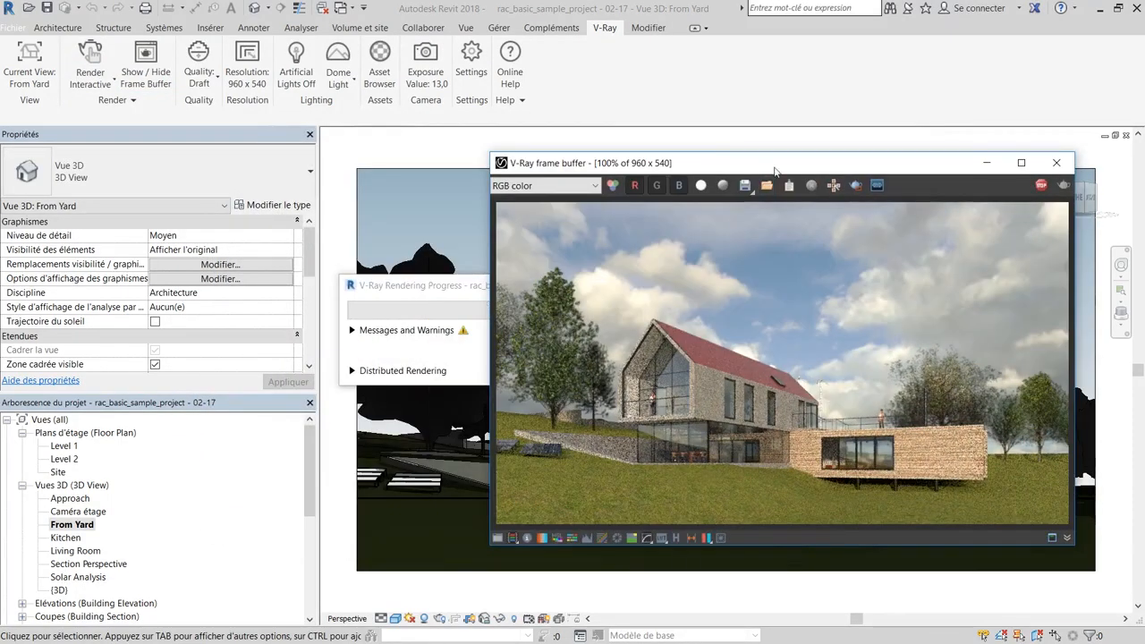
drag(775, 170, 806, 177)
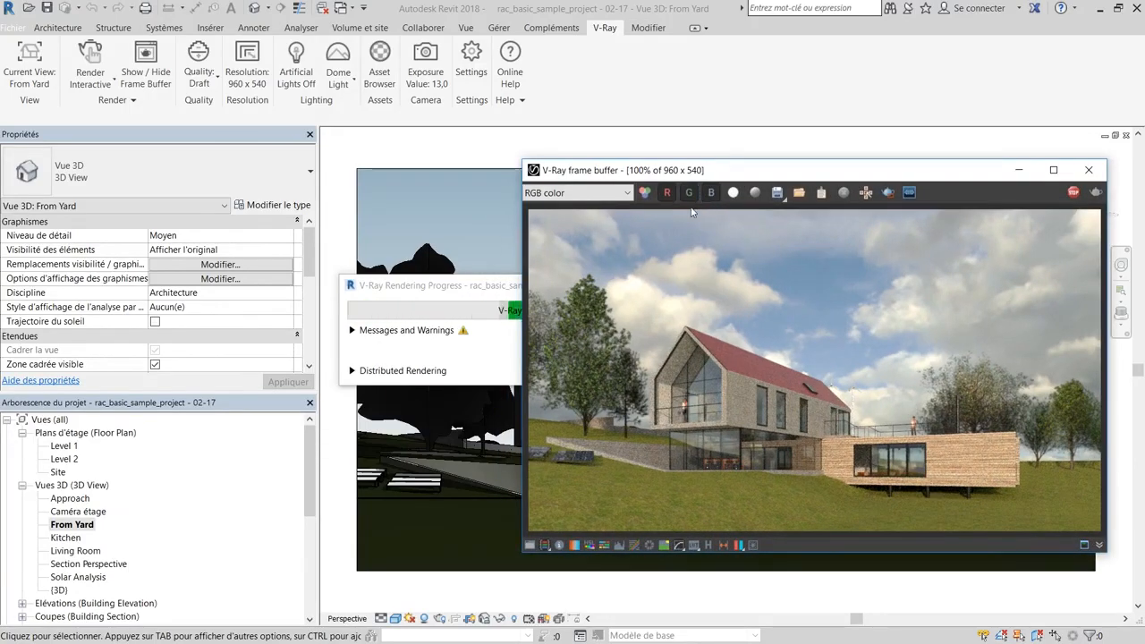
Step: Enable Aerial Perspective in the V-Ray environment settings with Affect Environment on, Atmospheric Height 400 mm and View Distance 200000 mm
click(474, 58)
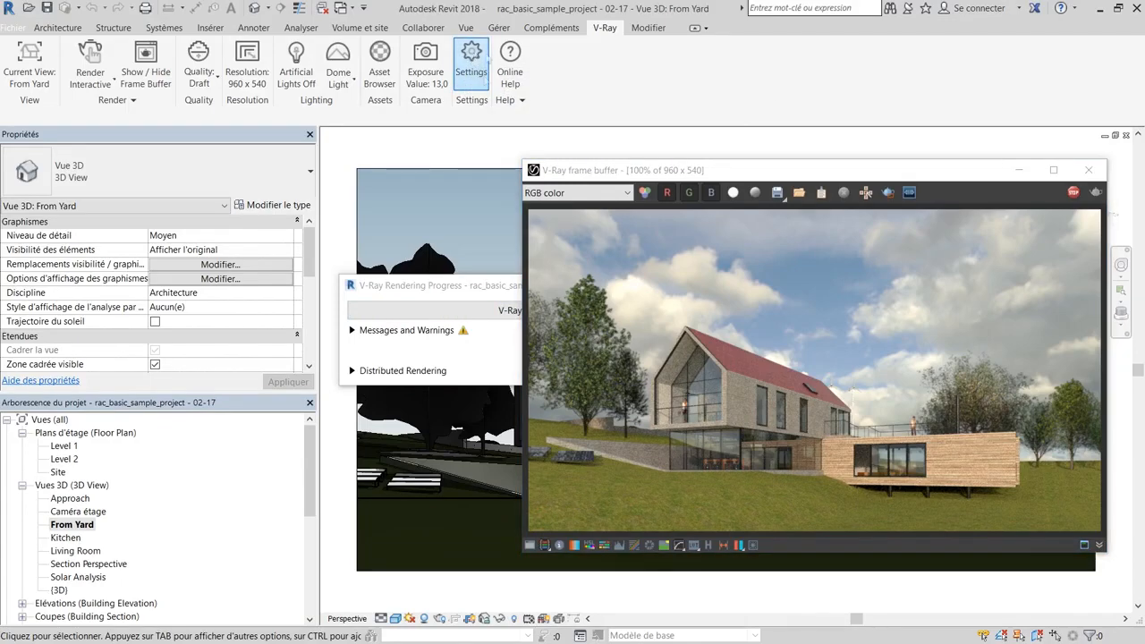
drag(501, 114, 171, 151)
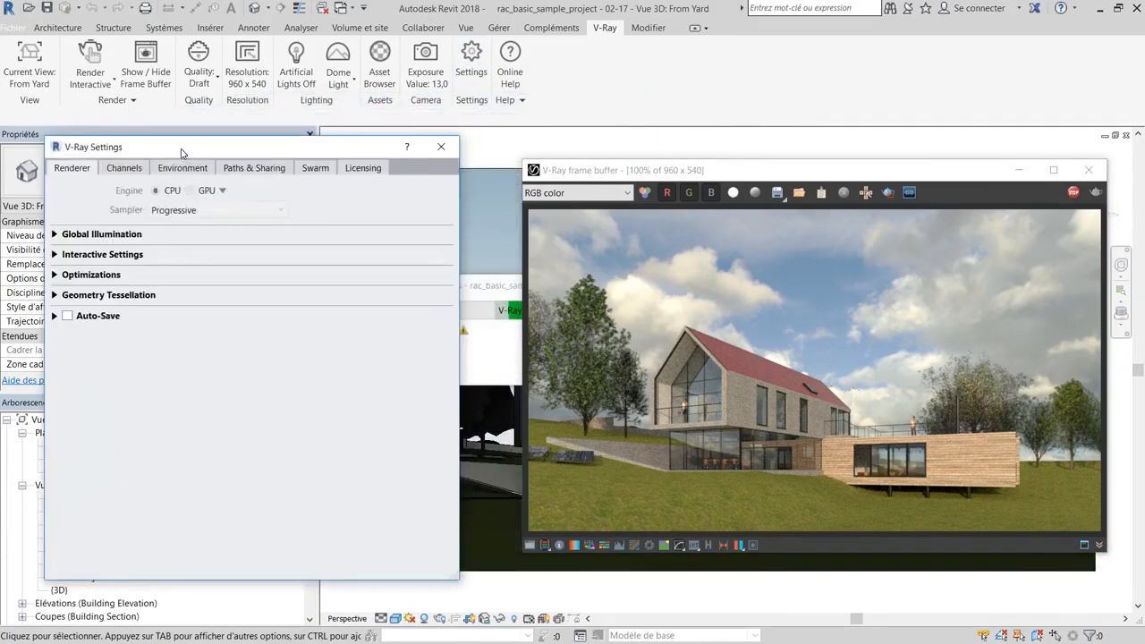
click(186, 171)
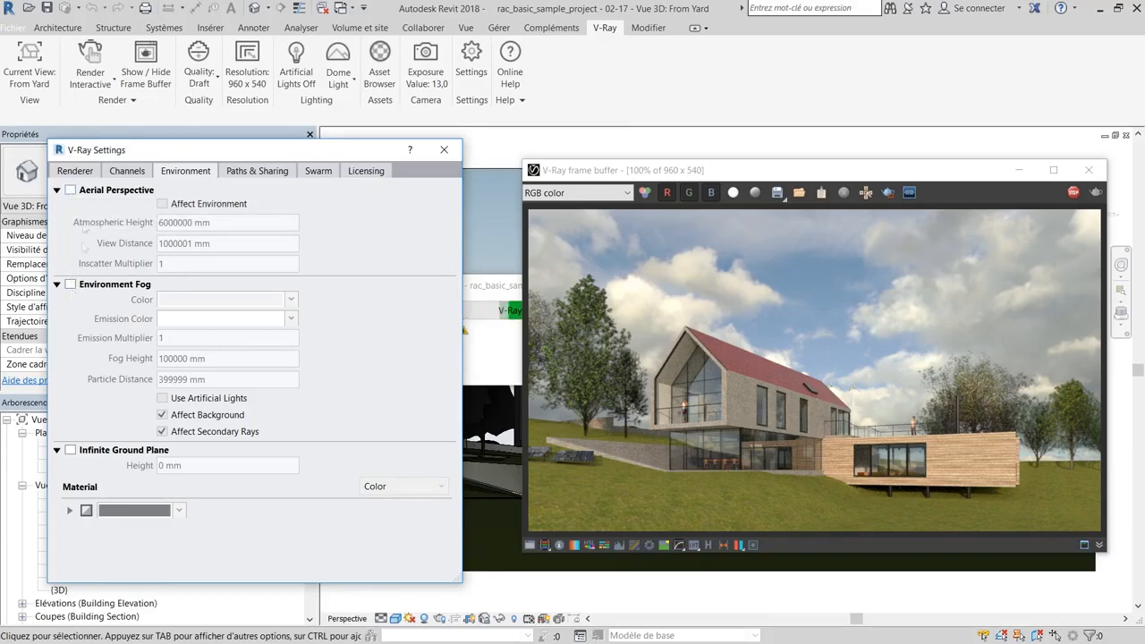
click(71, 191)
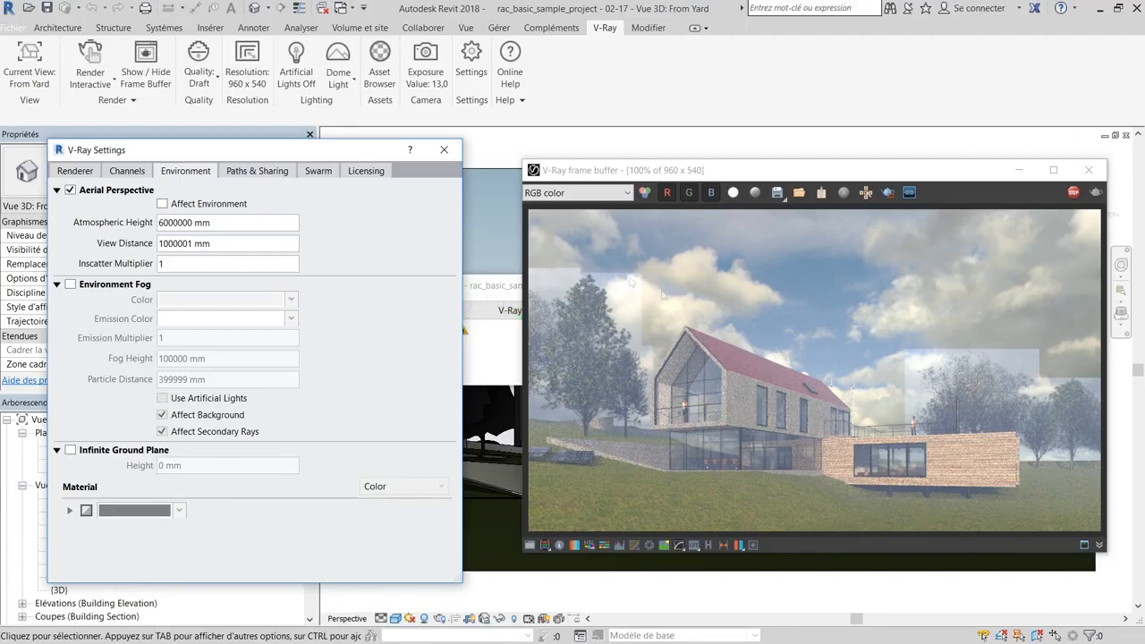
click(165, 205)
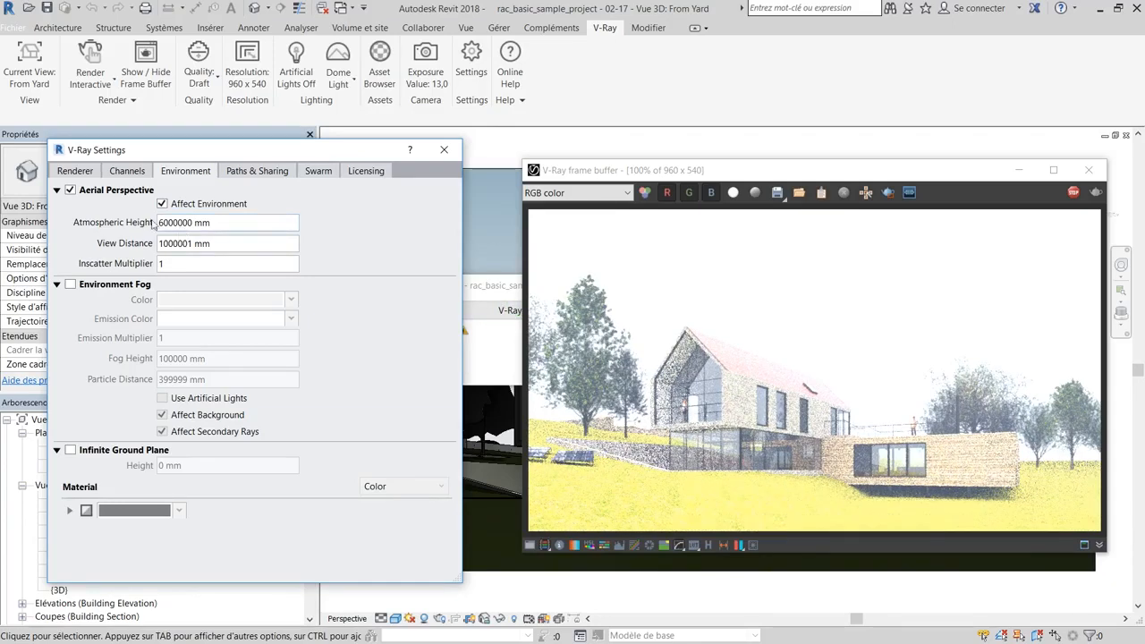
double_click(203, 223)
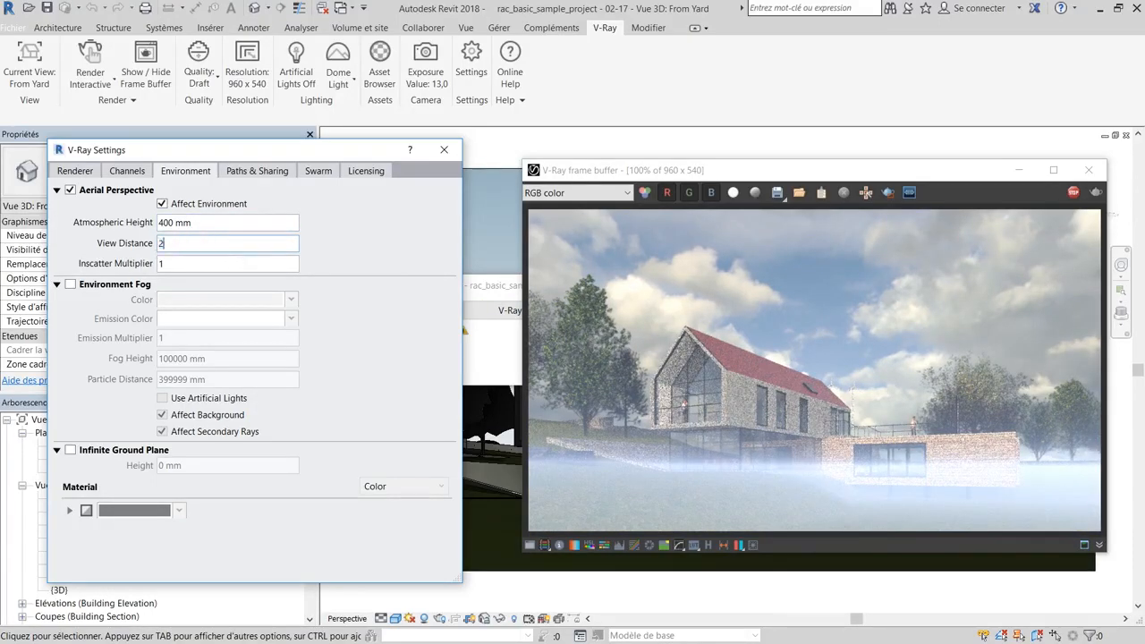
text(00000)
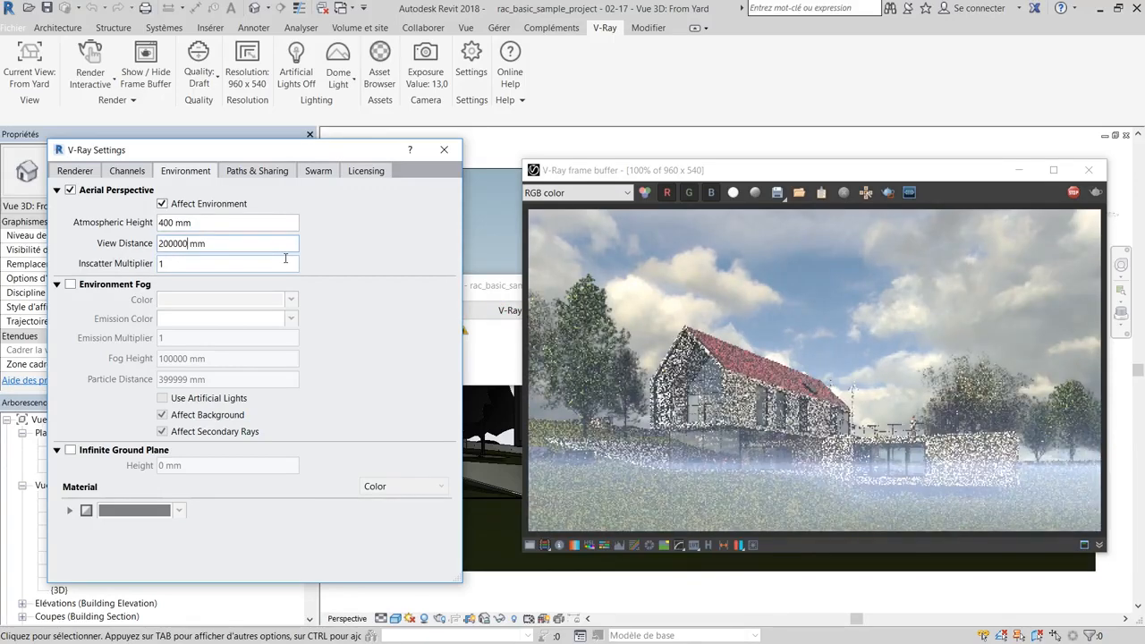
Step: Test the aerial perspective with an Inscatter Multiplier of 2 and a View Distance of 2000000 mm, restoring 1 and 200000 mm
double_click(164, 264)
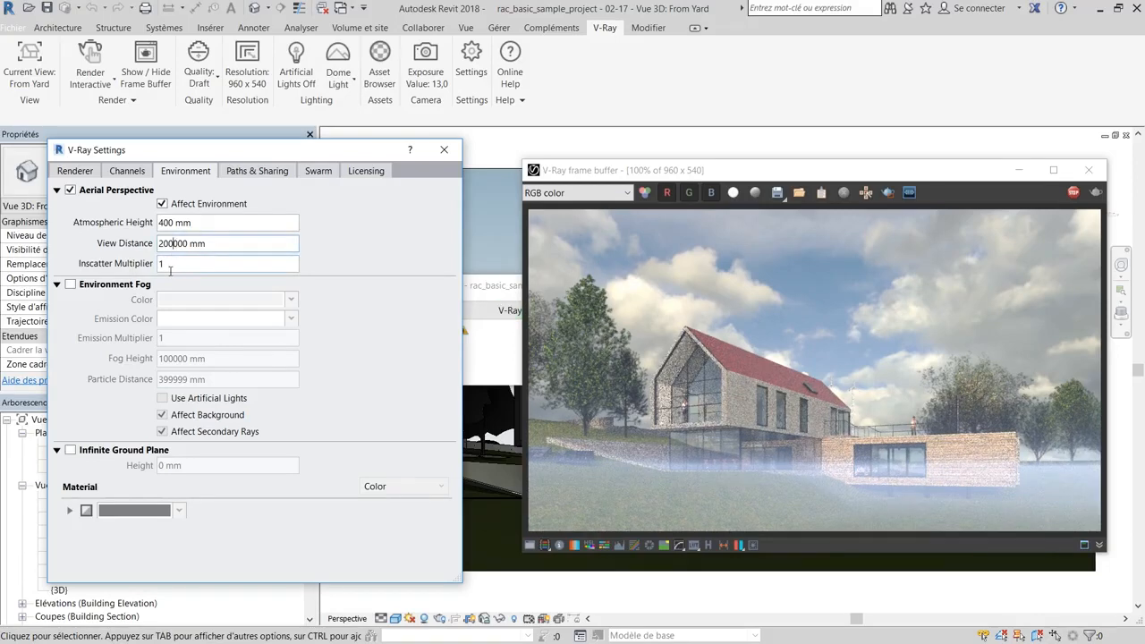
double_click(224, 263)
text(2)
drag(181, 265, 145, 260)
text(1)
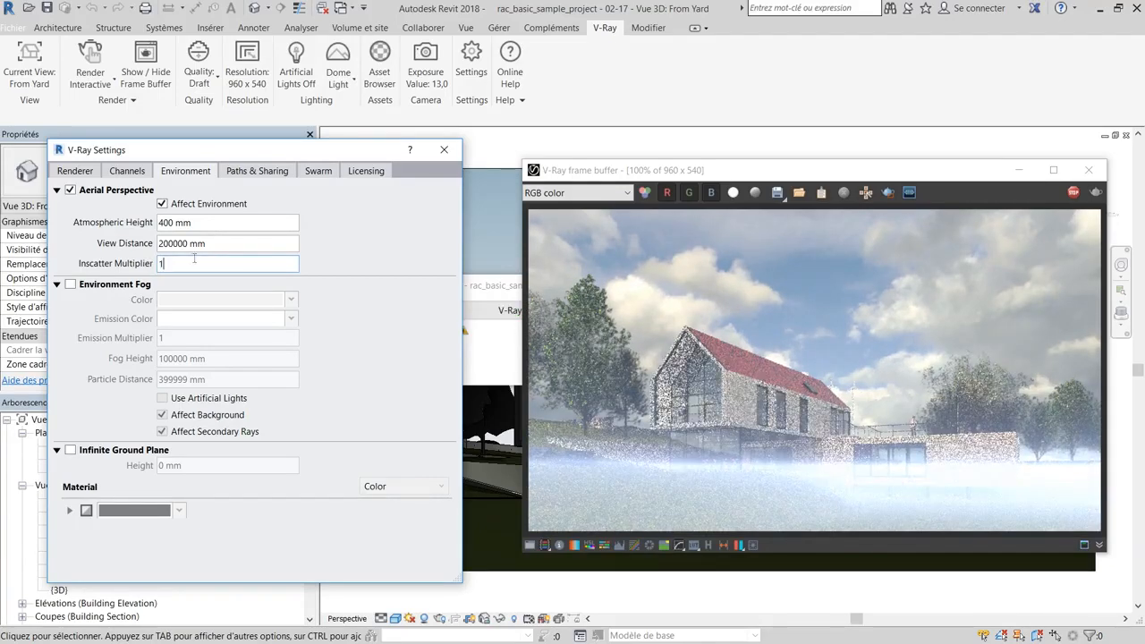
click(178, 244)
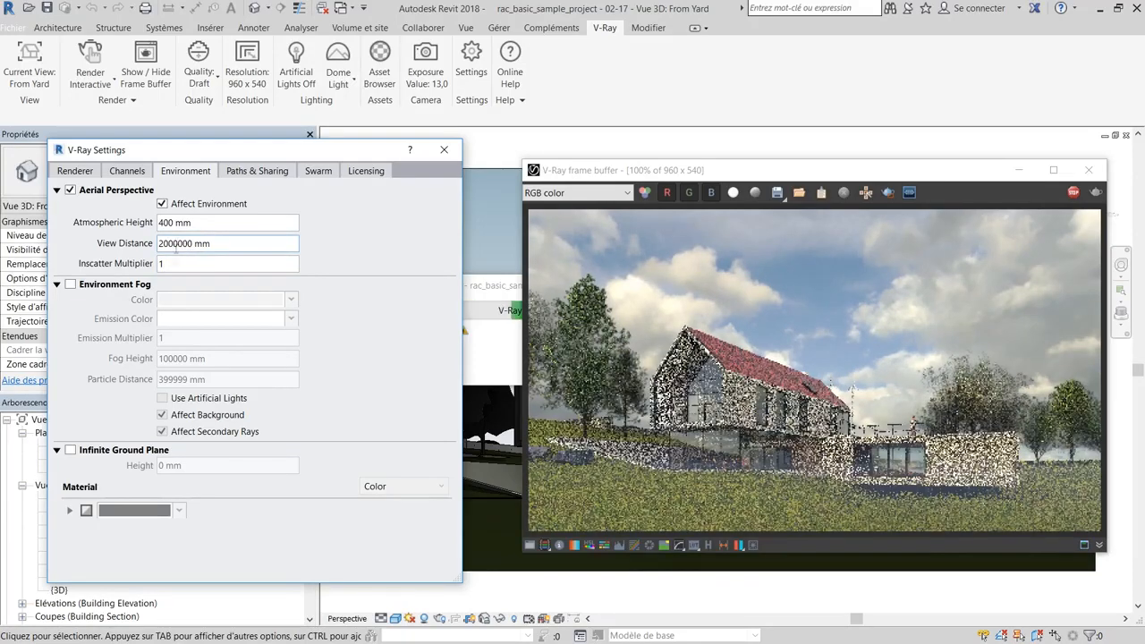
key(BackSpace)
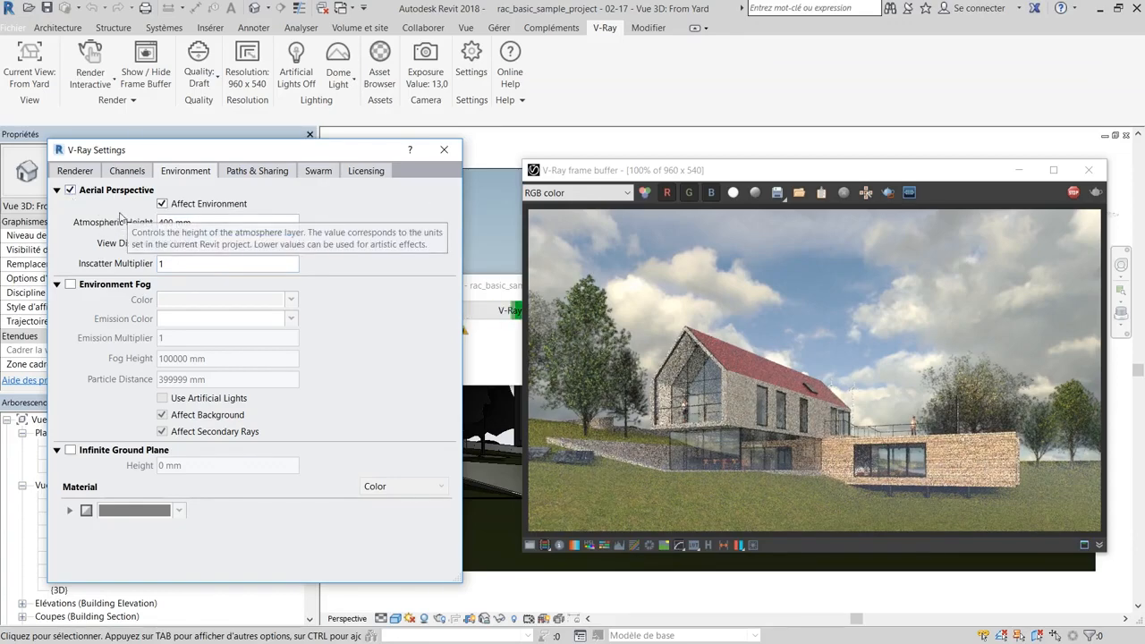
Step: Replace Aerial Perspective with Environment Fog and set the Fog Height to 400 mm
click(70, 189)
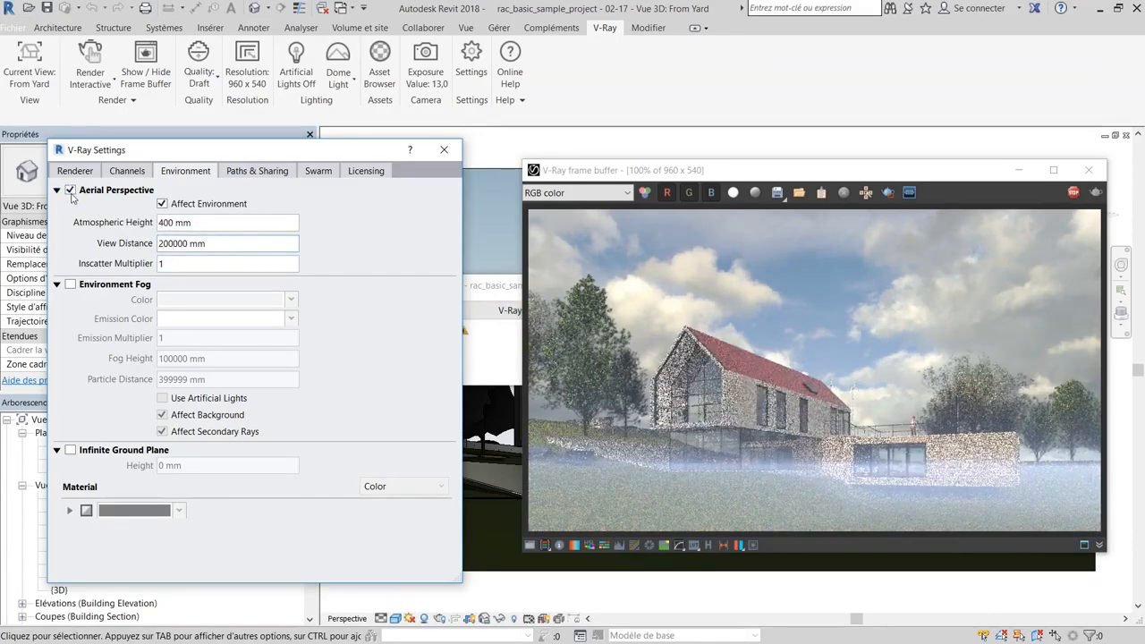
click(69, 283)
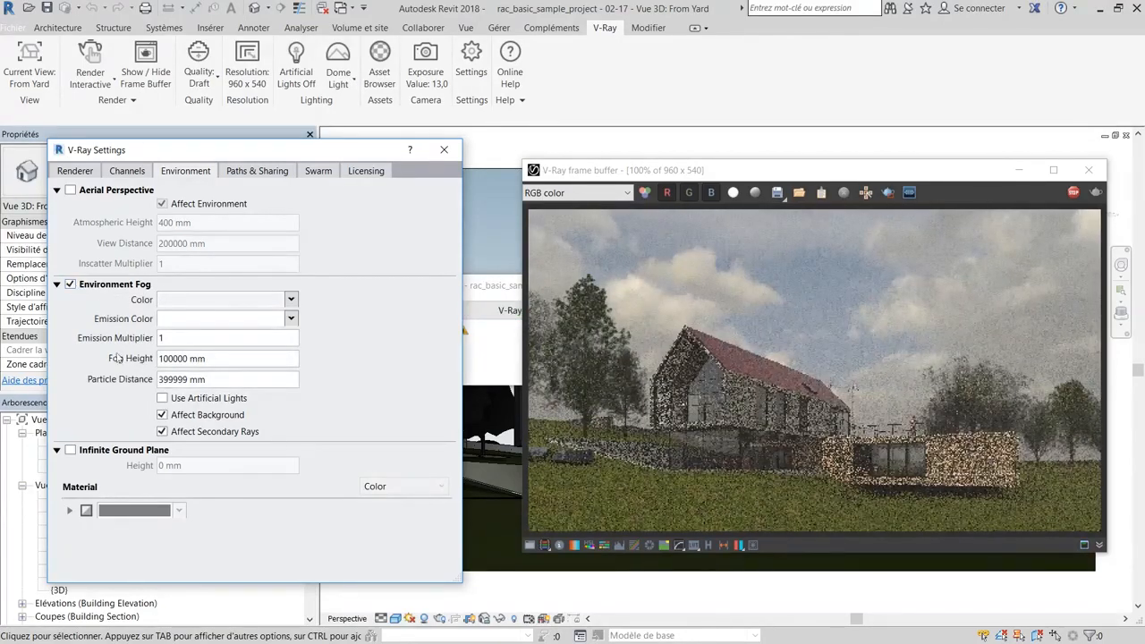
click(219, 358)
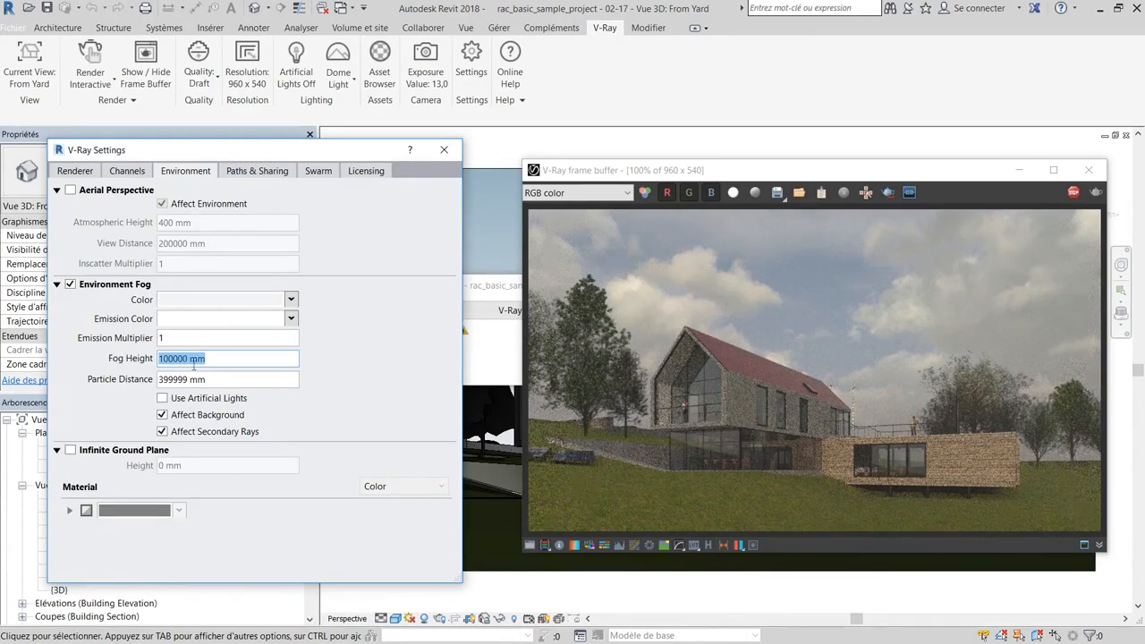
text(400)
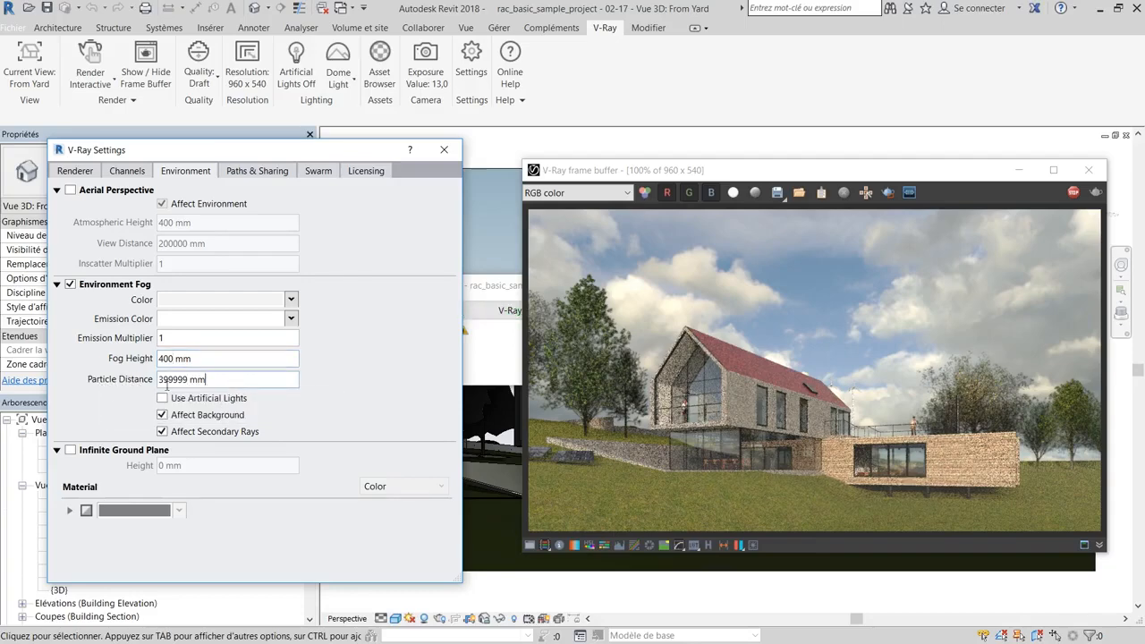
Step: Test the fog's Particle Distance at 100000, 500000 and 10000 mm, settling on 50000 mm
double_click(178, 379)
text(100000)
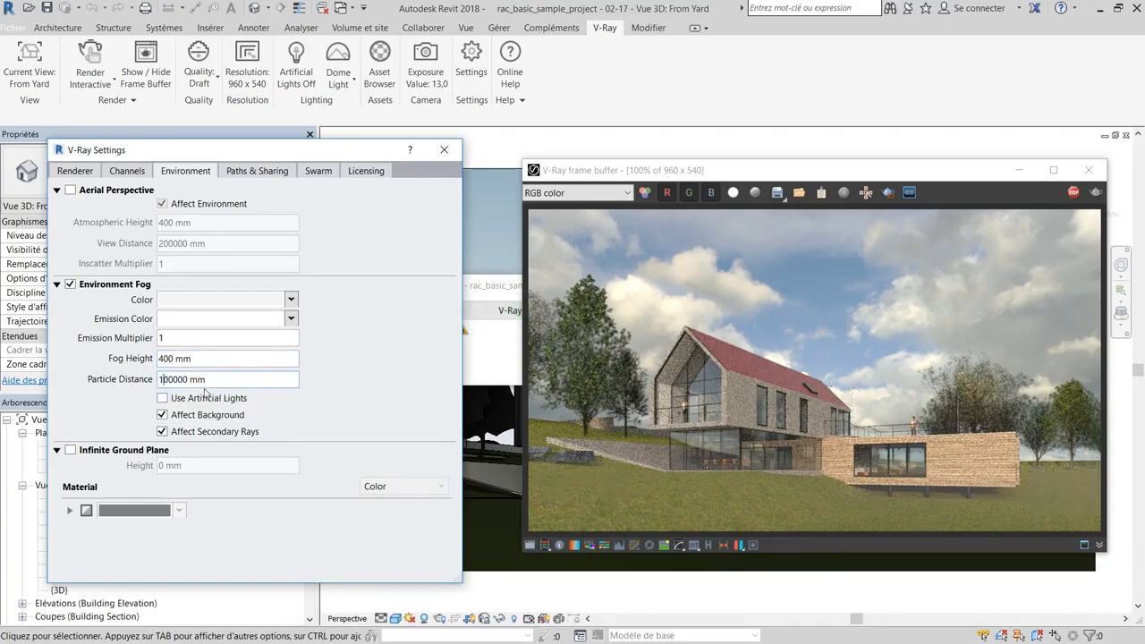
drag(165, 381, 148, 385)
text(5)
click(178, 379)
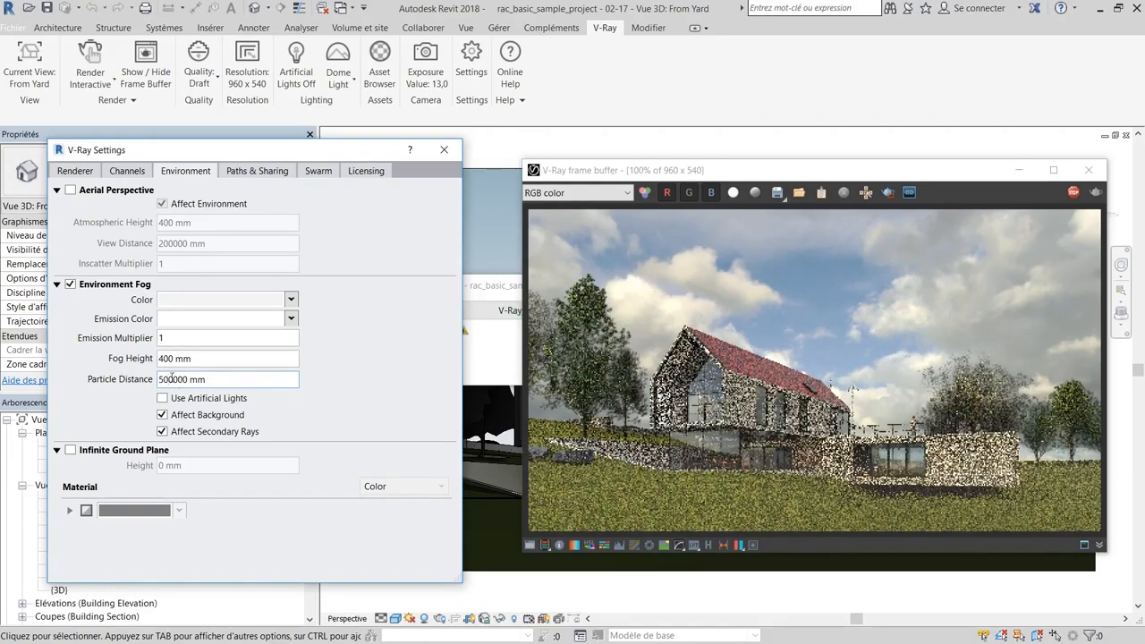
key(BackSpace)
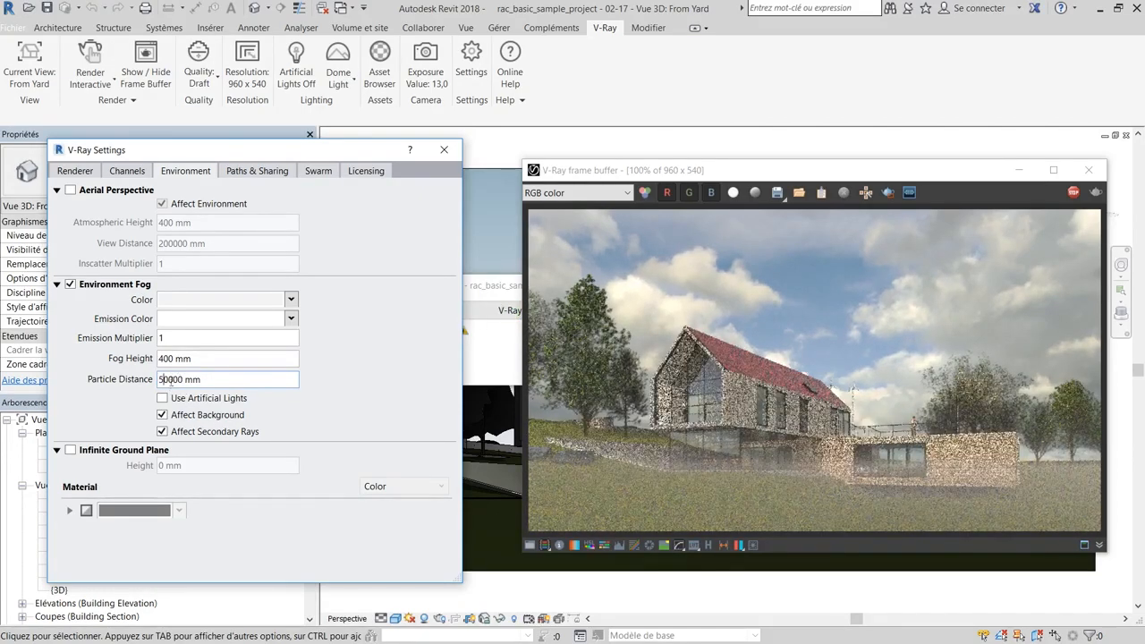
key(BackSpace)
text(1)
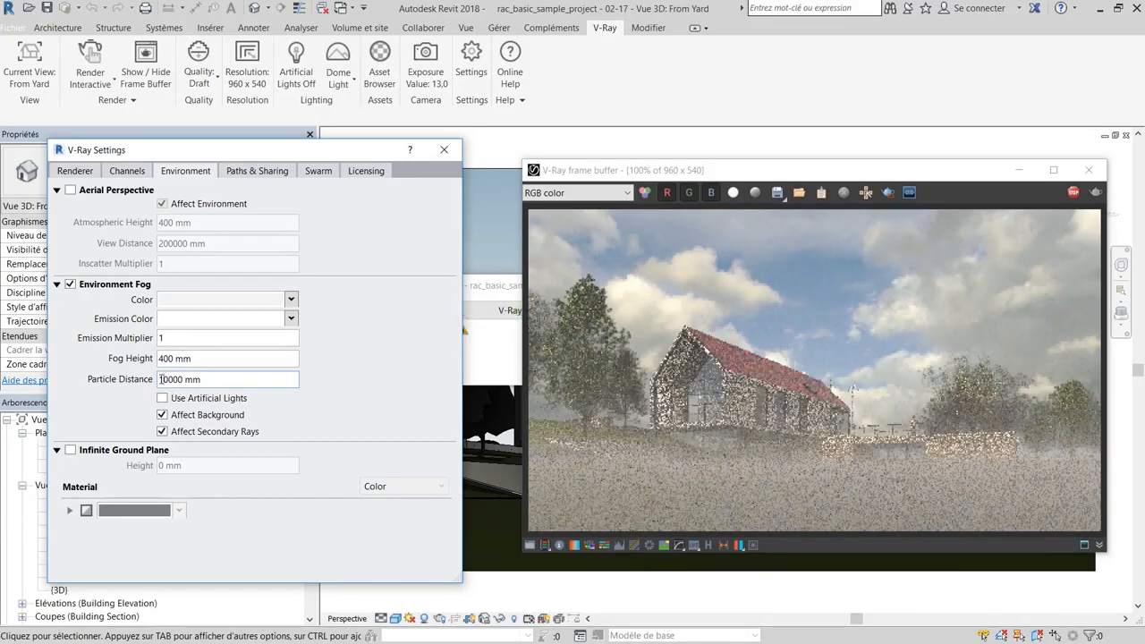
key(BackSpace)
text(5)
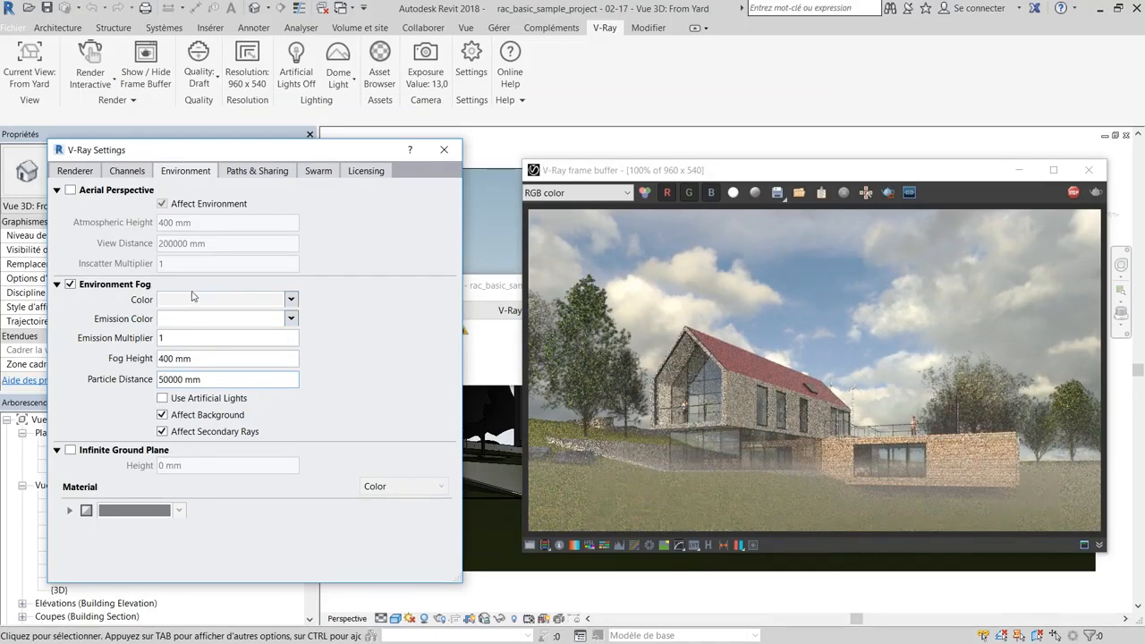
Step: Test cyan and golden yellow as the Emission Color of the Environment Fog
click(190, 320)
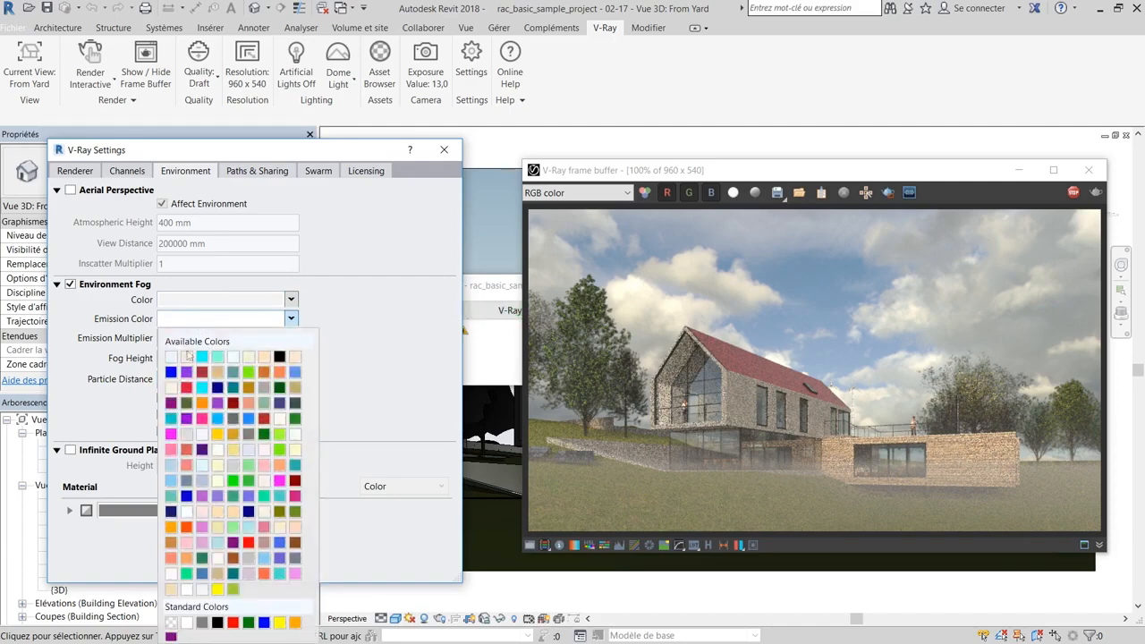
click(202, 357)
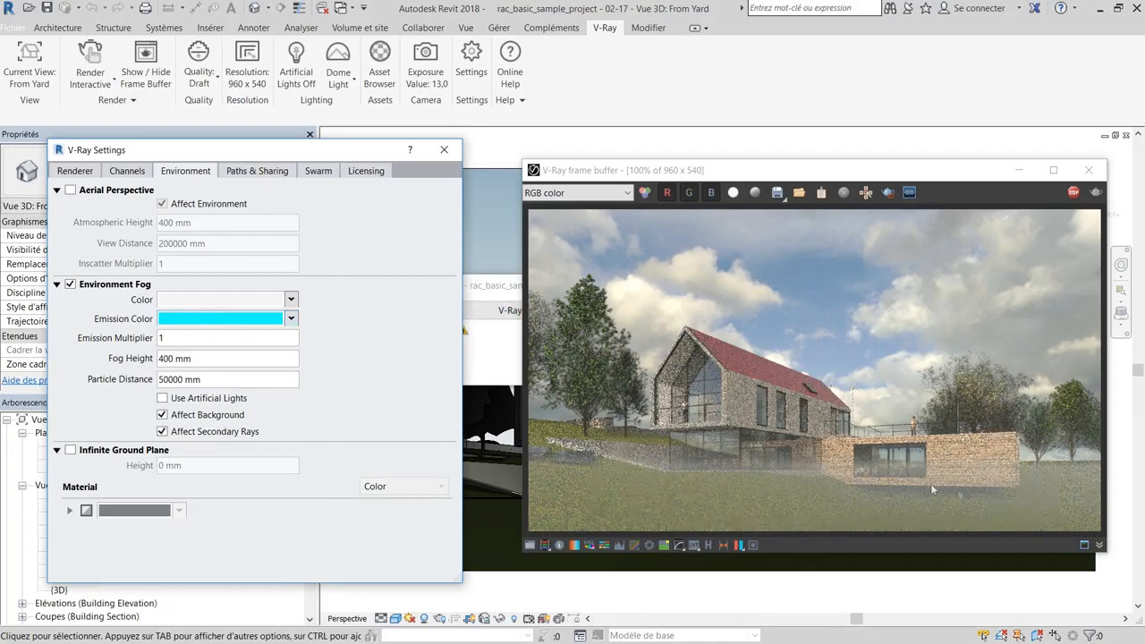
click(241, 321)
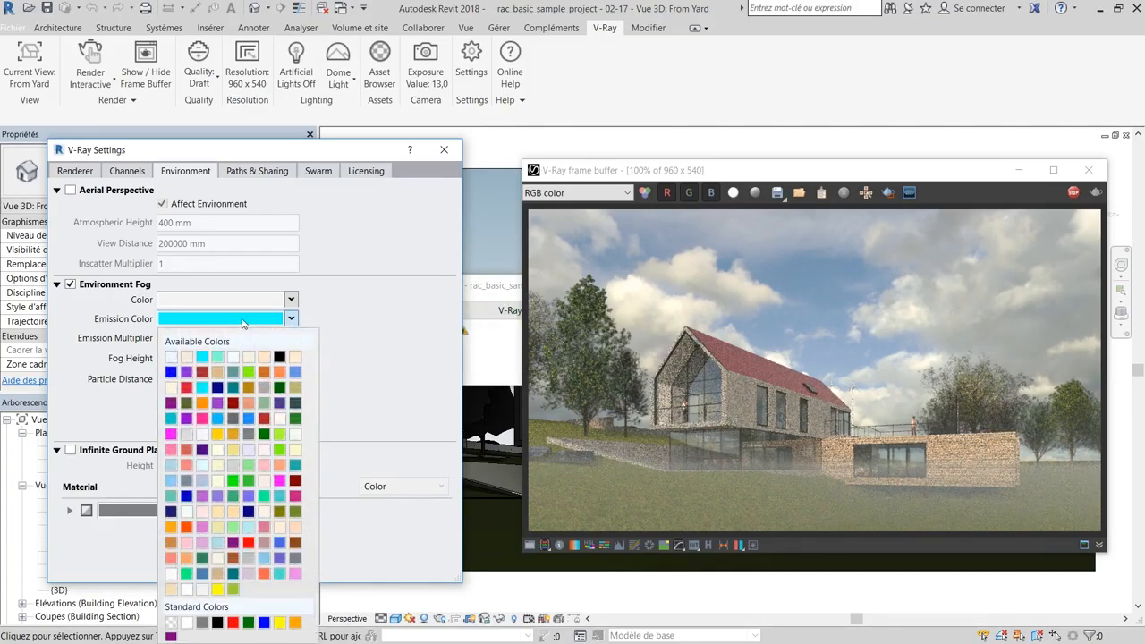
click(217, 435)
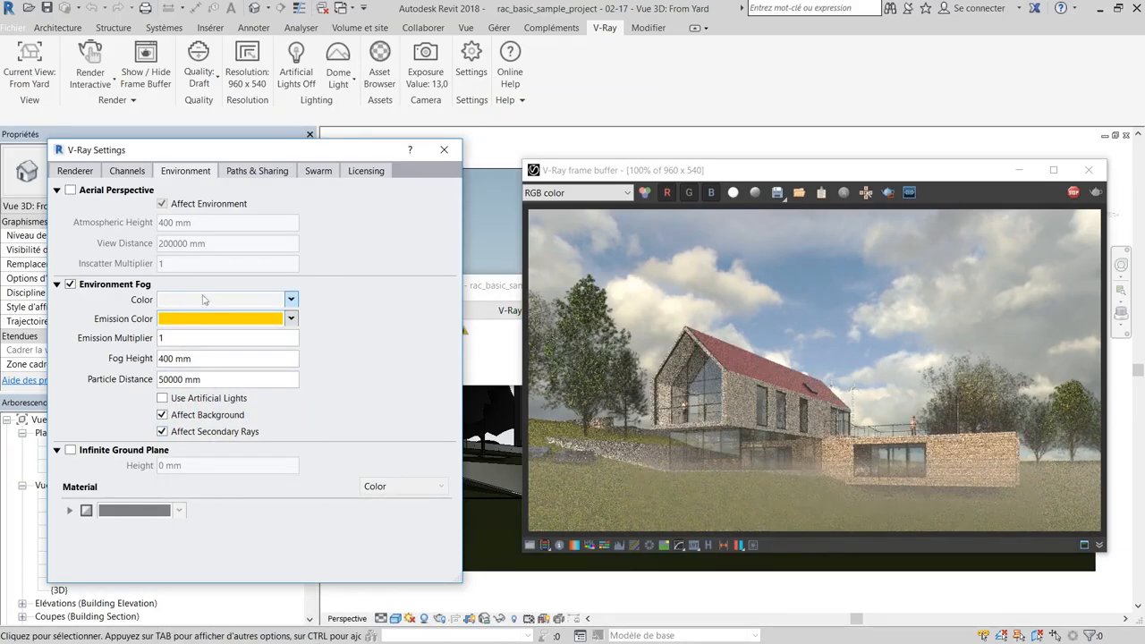
Step: Test cyan and blue as the main Color of the Environment Fog
click(194, 301)
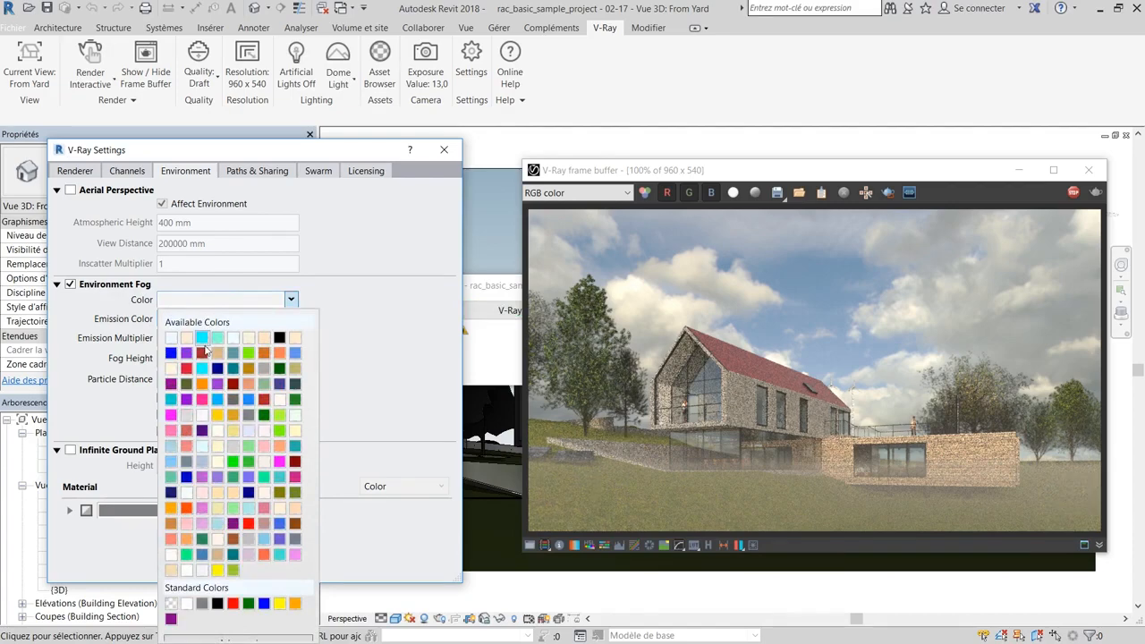
click(202, 337)
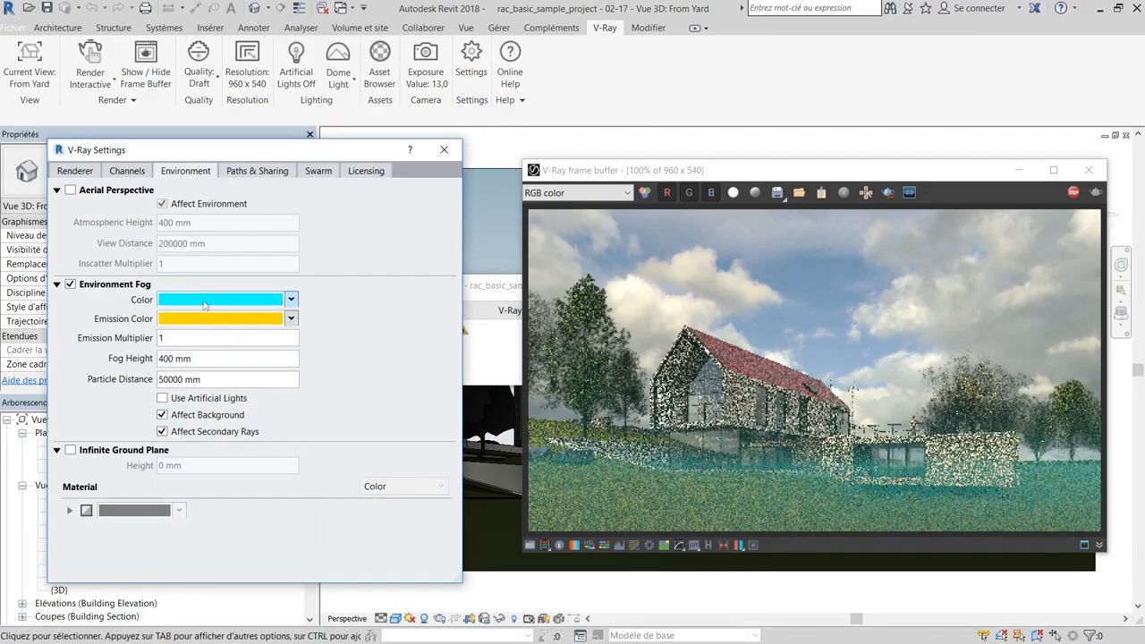
click(204, 302)
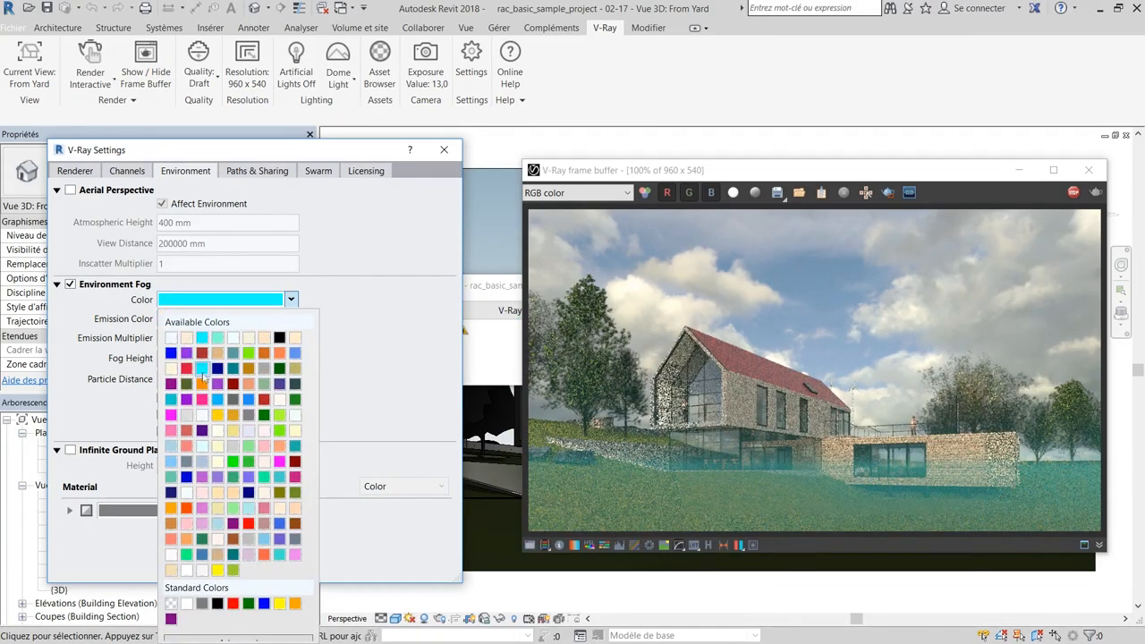
click(171, 352)
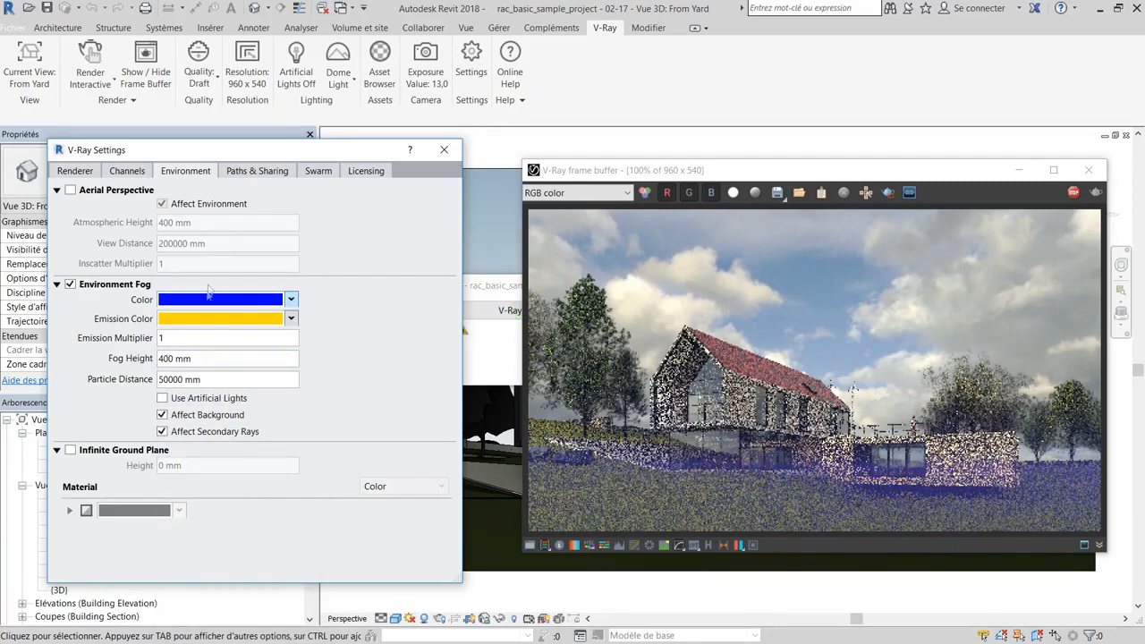
Step: Set the Environment Fog's Color to light grey and its Emission Color to white
click(206, 300)
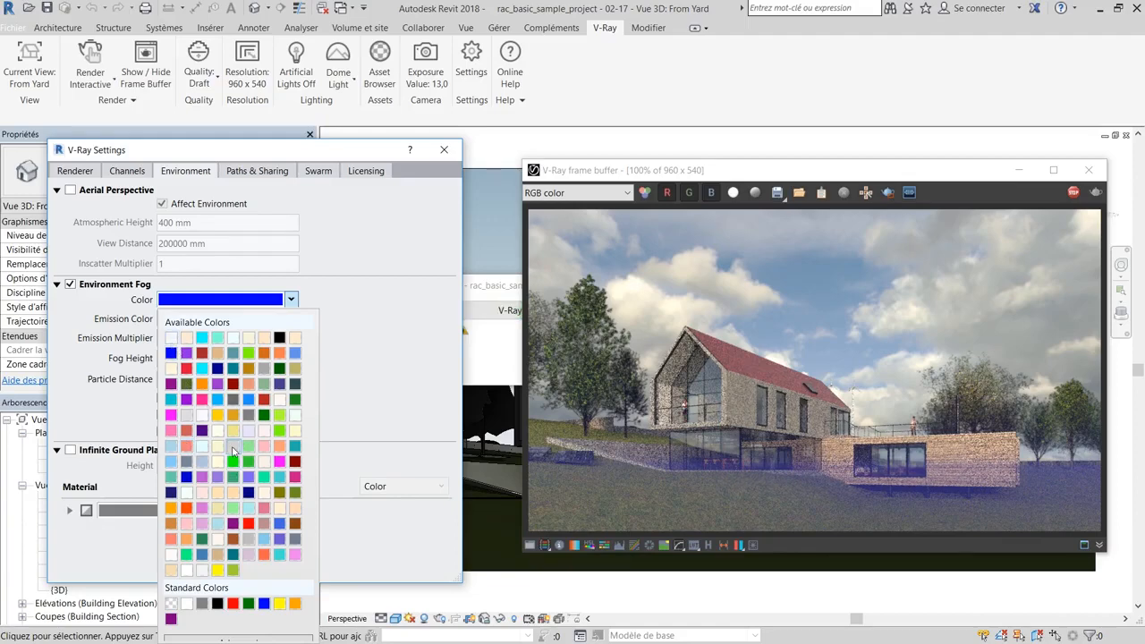
click(233, 445)
click(179, 320)
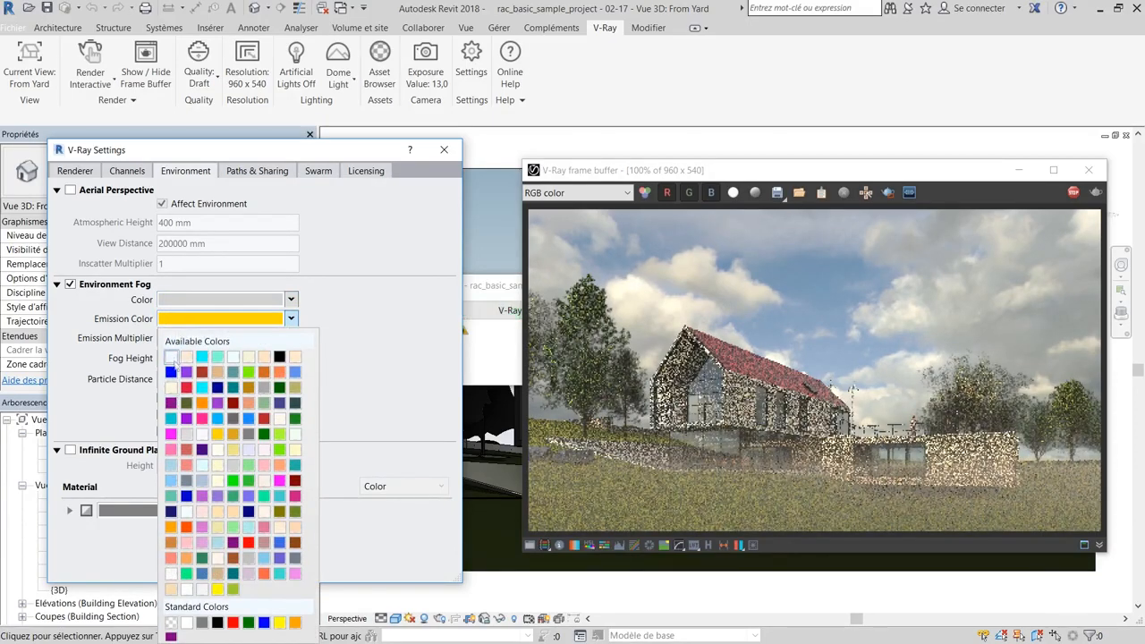
click(202, 588)
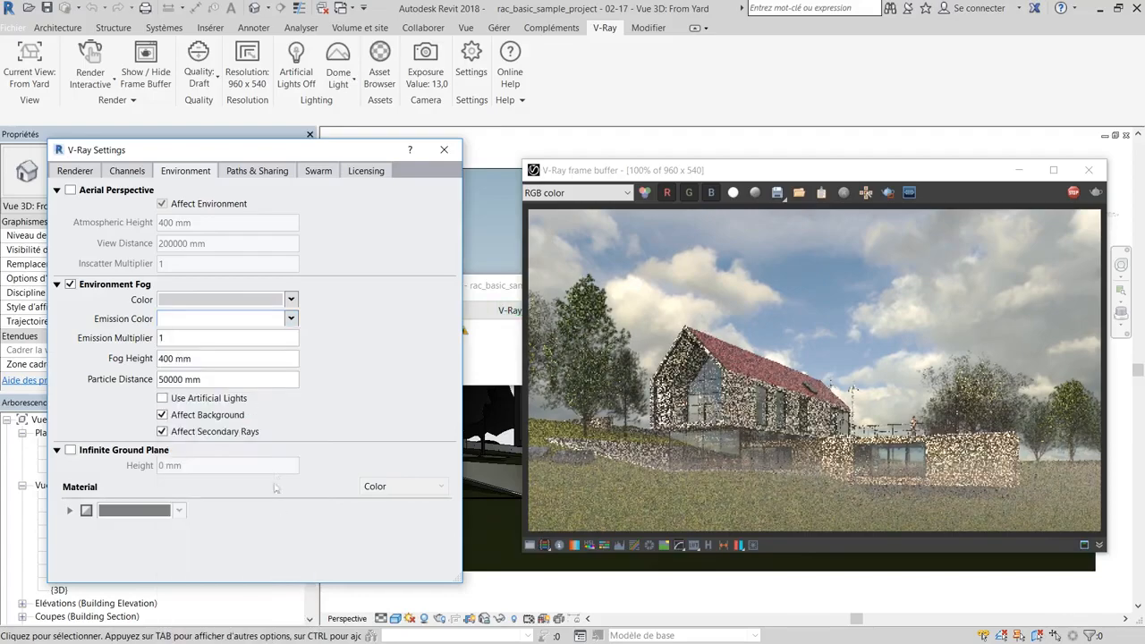
Step: Toggle Environment Fog and Aerial Perspective to compare their effect on the render, leaving both disabled
click(71, 284)
click(71, 285)
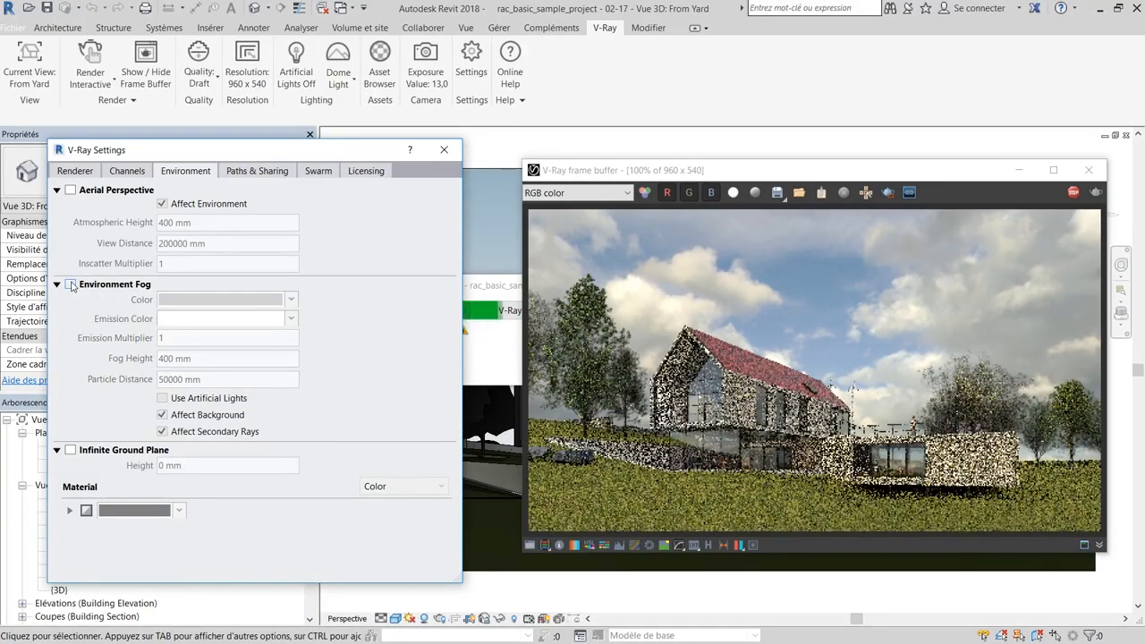
click(71, 284)
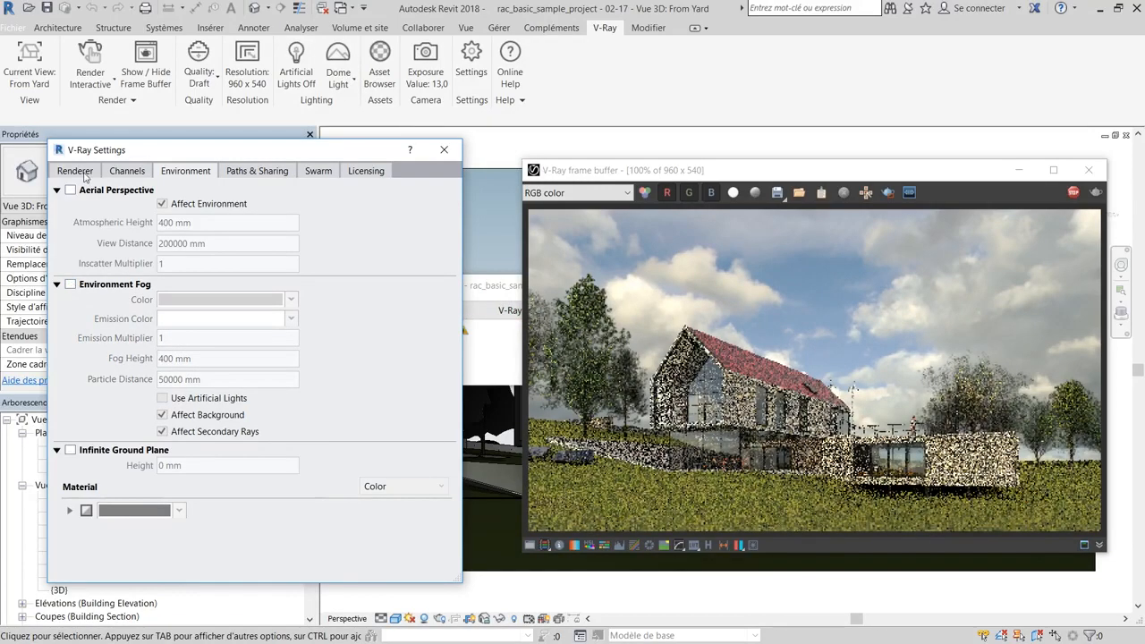
click(71, 190)
click(71, 190)
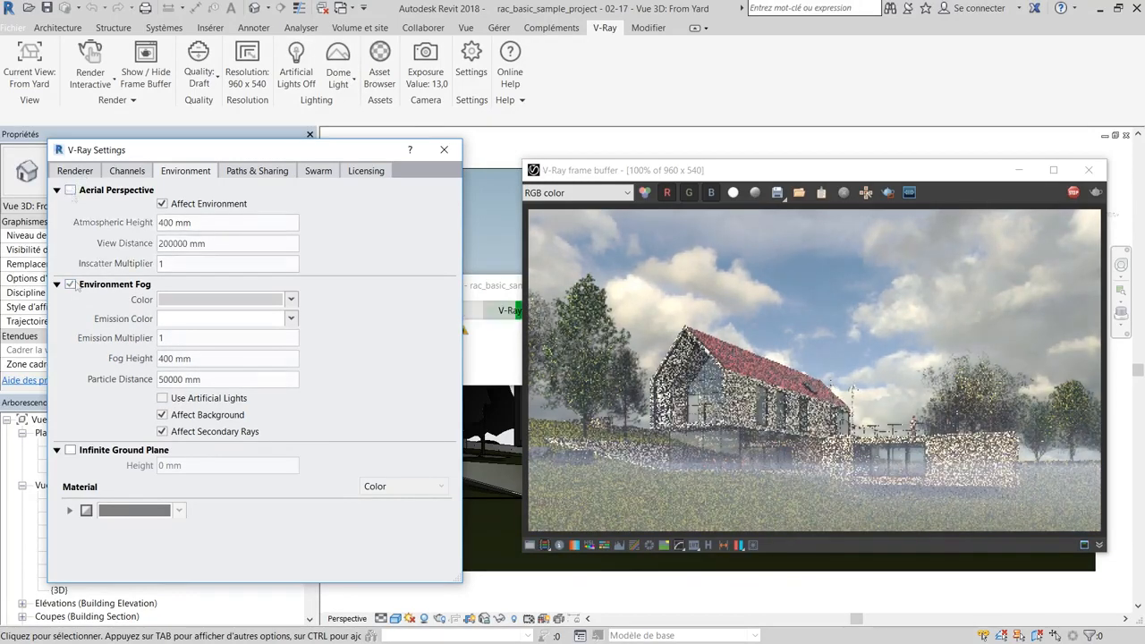
click(71, 284)
click(70, 284)
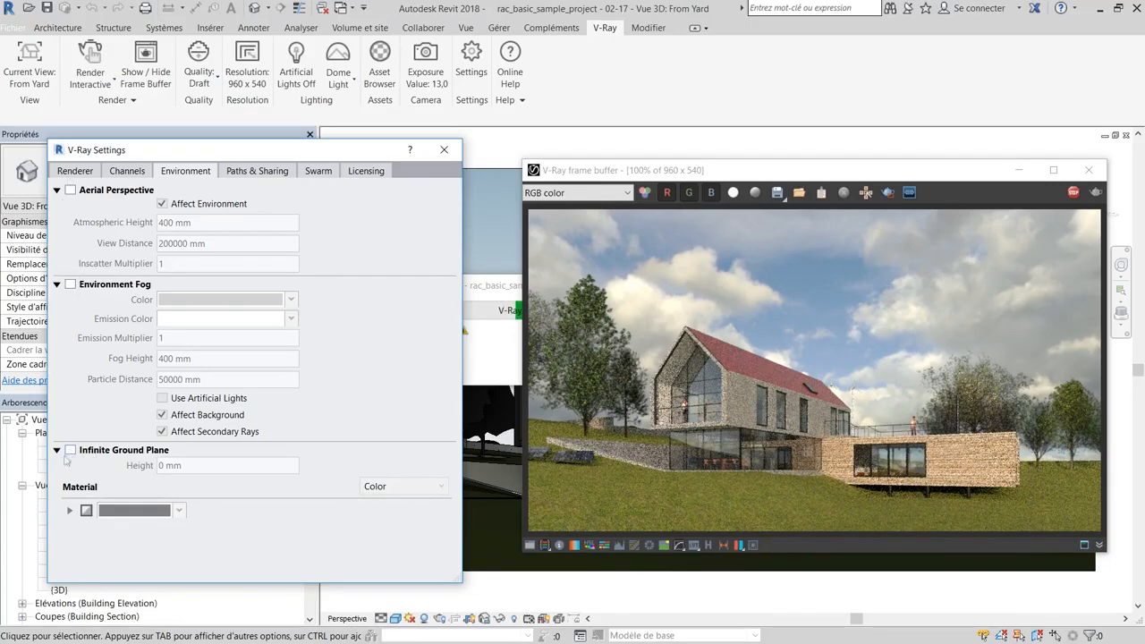
Step: Enable the Infinite Ground Plane and test a Height of -100 mm, settling on -1700 mm
click(70, 450)
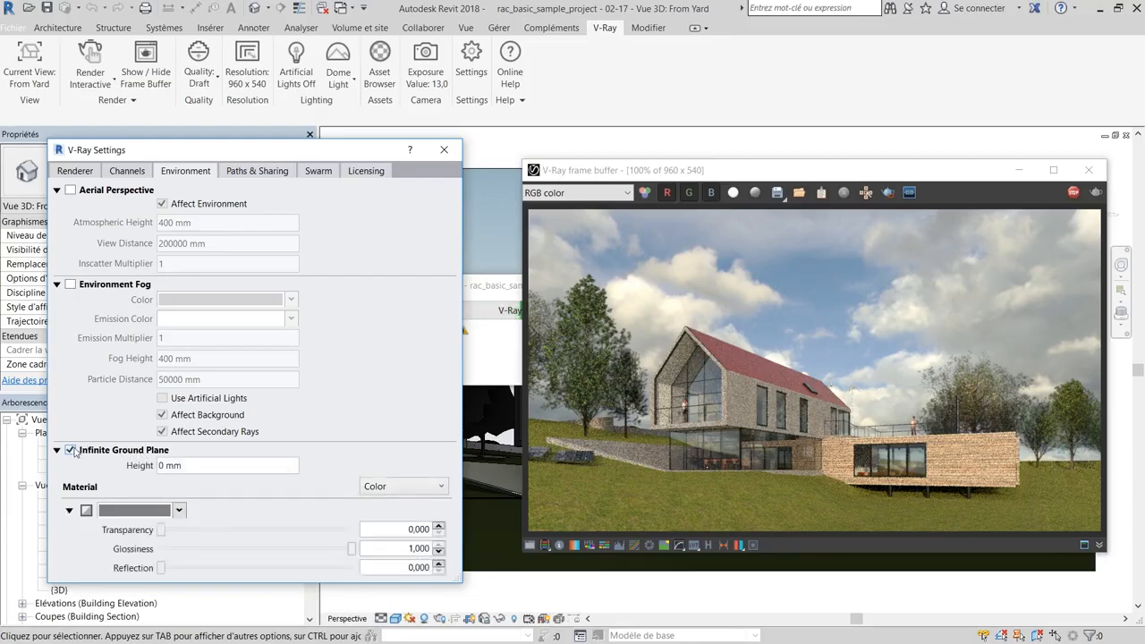
drag(182, 465, 145, 465)
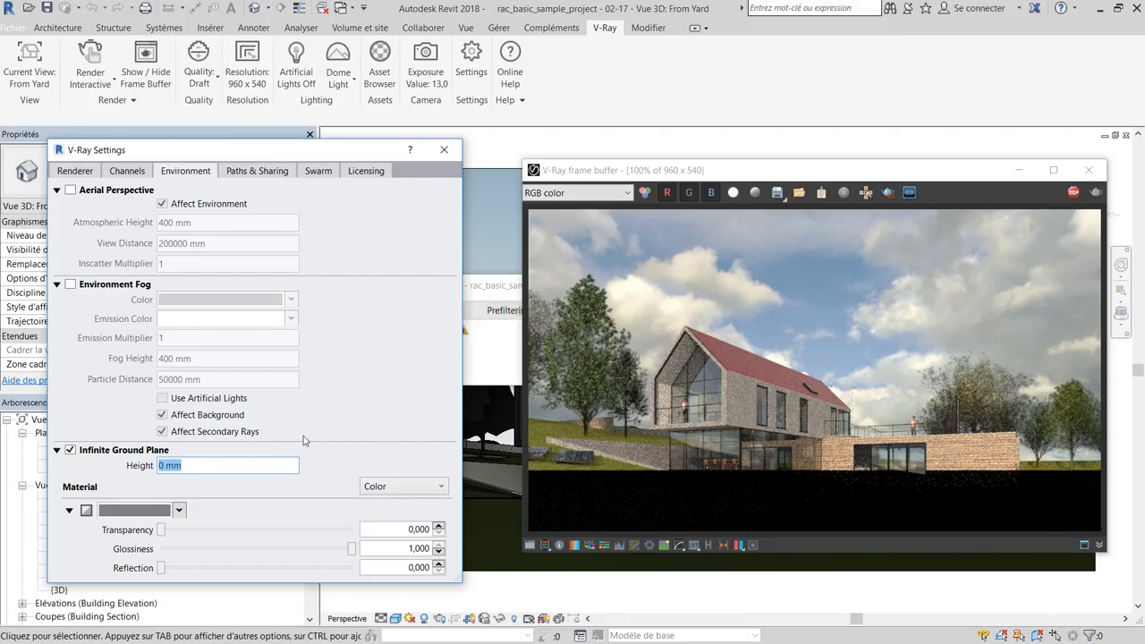
text(-10)
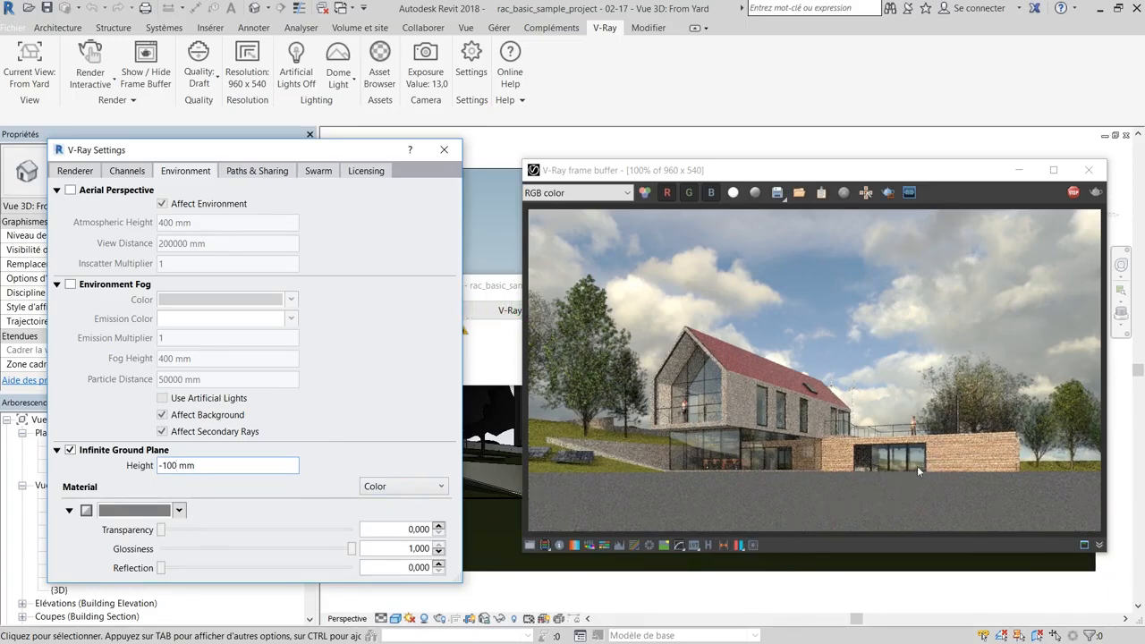
drag(176, 465, 148, 466)
drag(179, 453, 168, 471)
text(-1700)
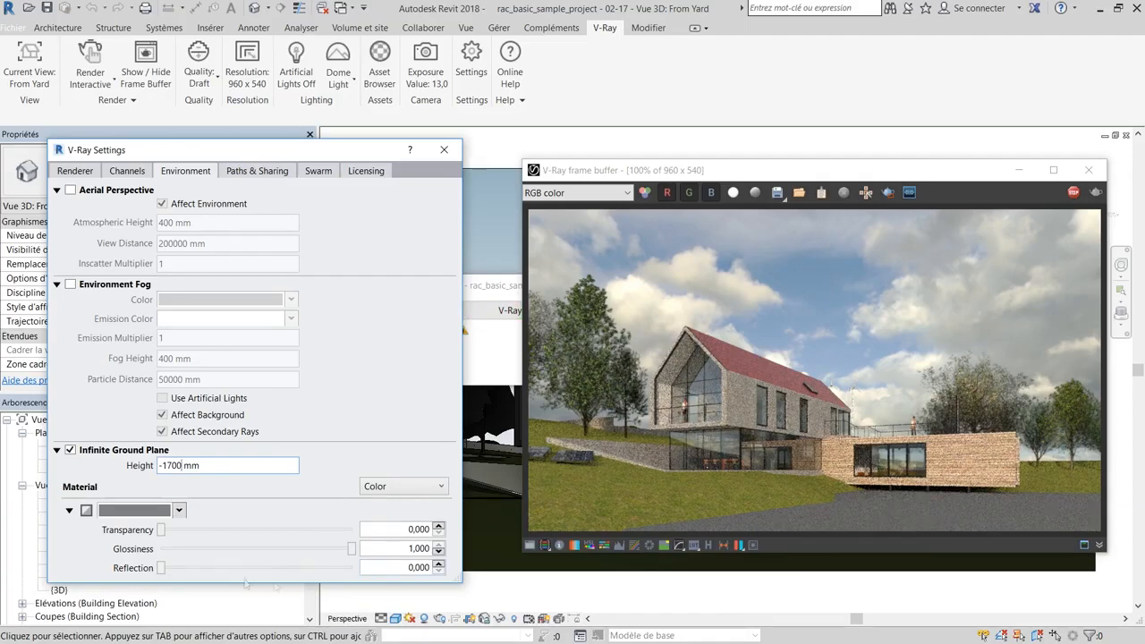
Step: Set the ground plane colour material's Reflection and Transparency to 1,000
drag(159, 569, 322, 567)
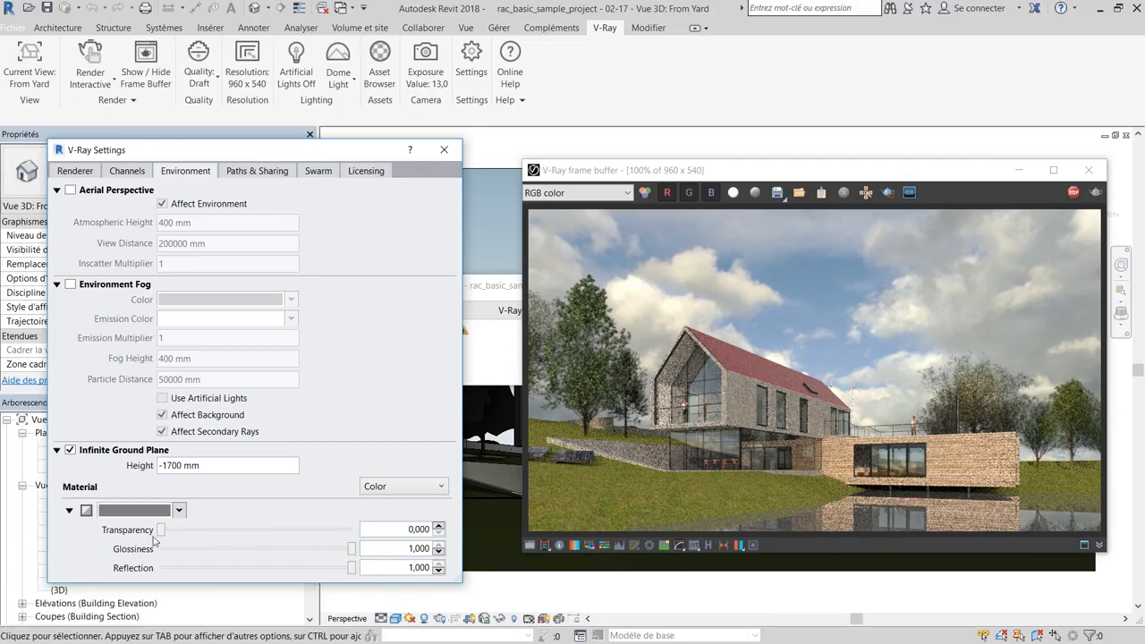
drag(160, 531, 358, 532)
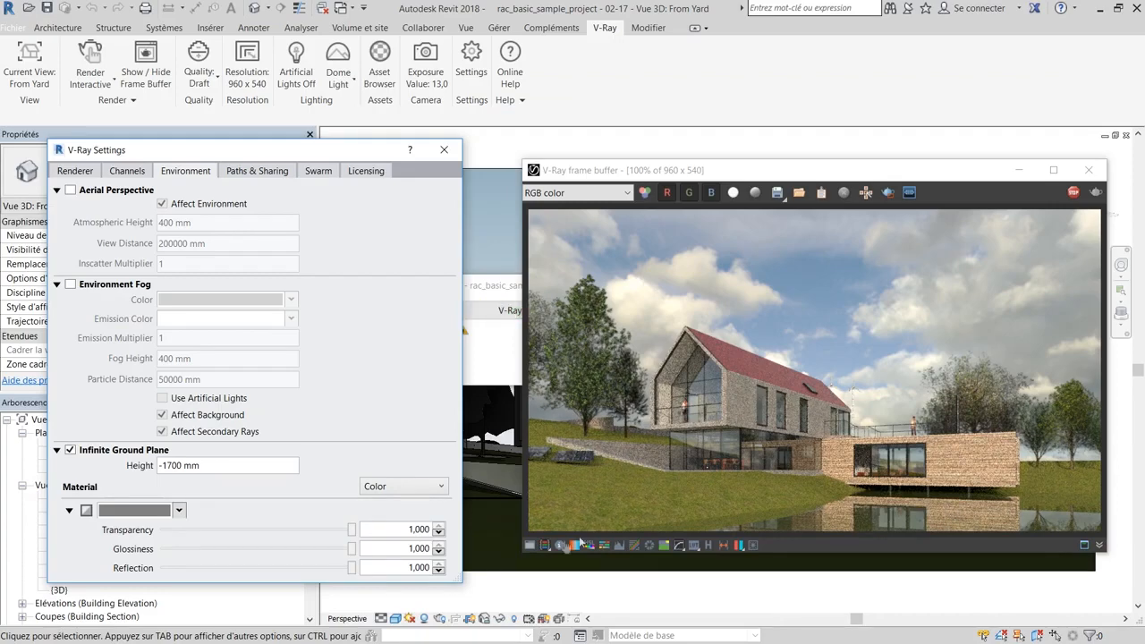
Step: Switch the ground plane material to VRayMaterial and load Waves_A_01_200cm from the Liquid materials folder
click(394, 489)
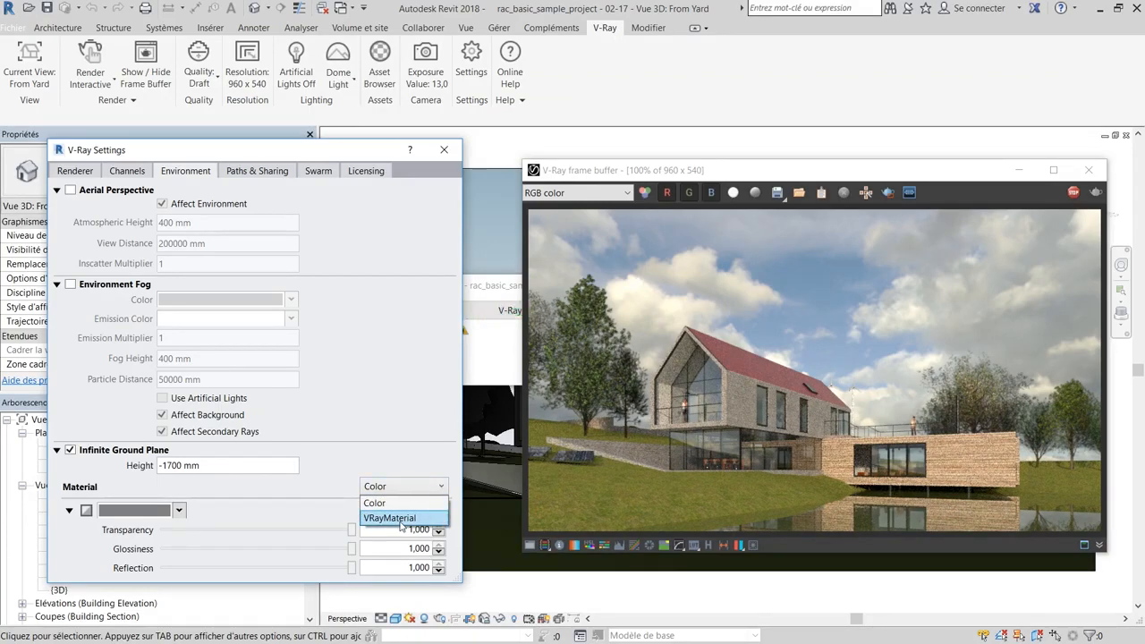
click(399, 520)
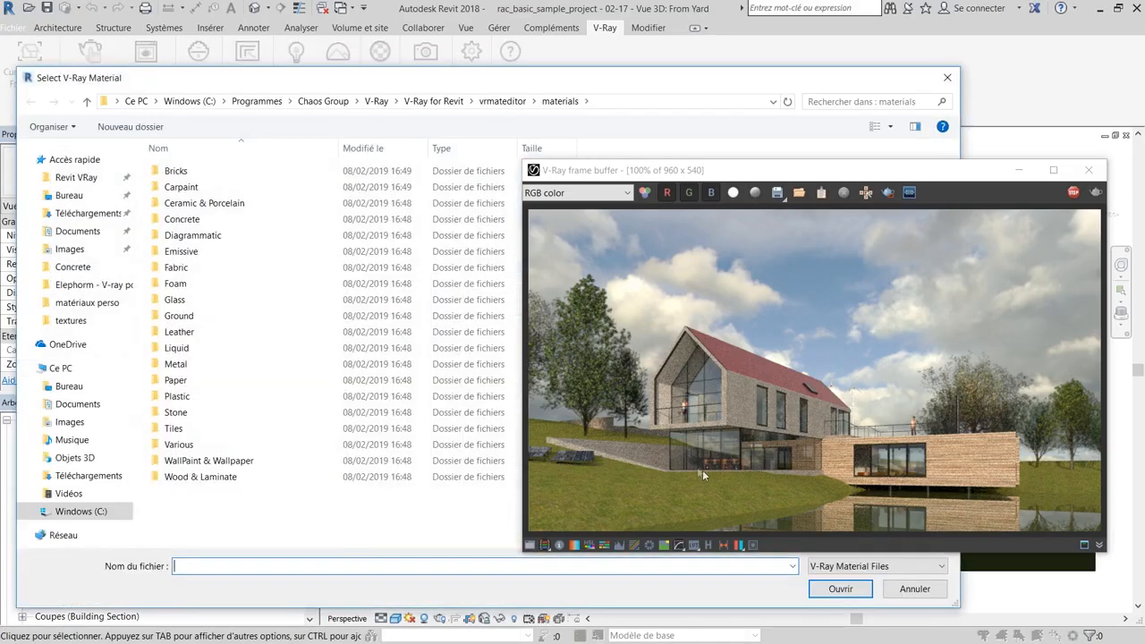
click(187, 354)
double_click(187, 354)
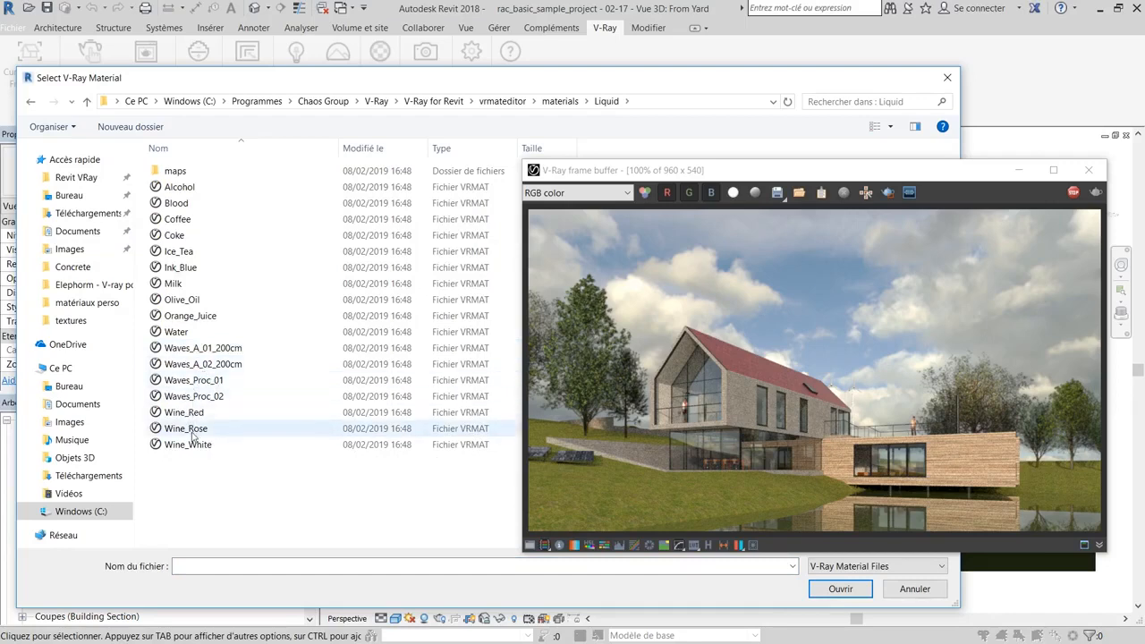
click(215, 400)
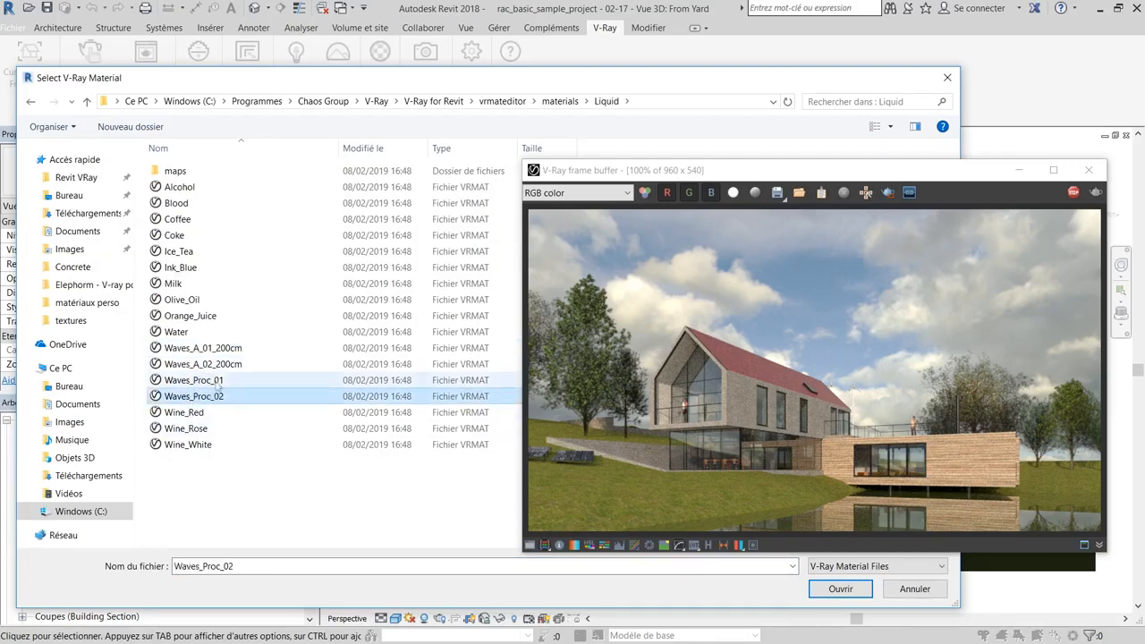
click(216, 348)
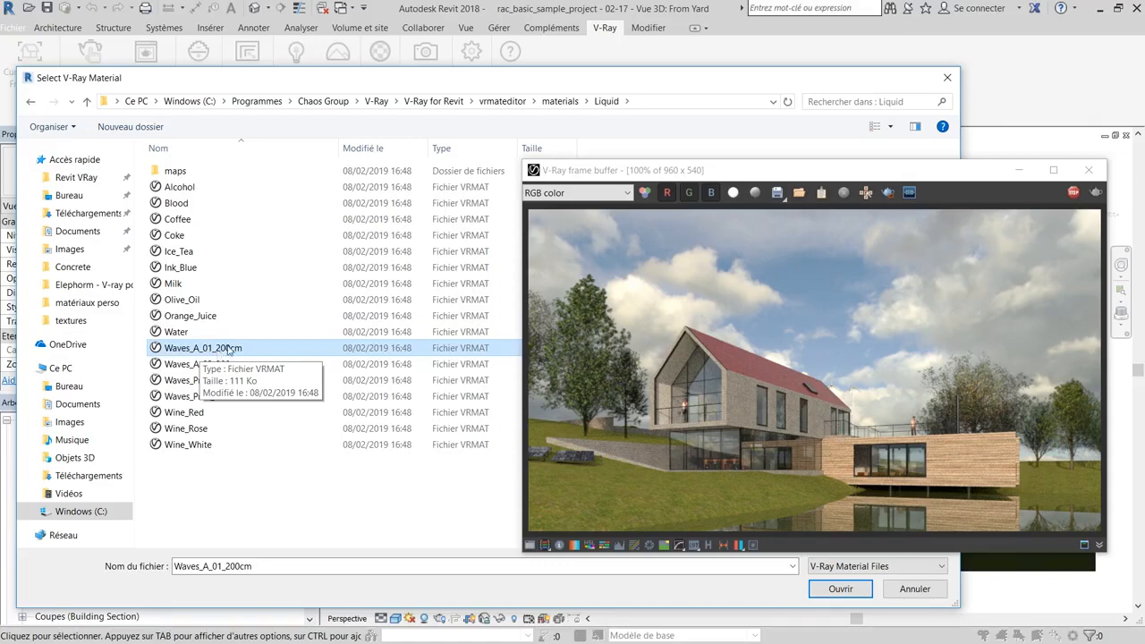
double_click(228, 348)
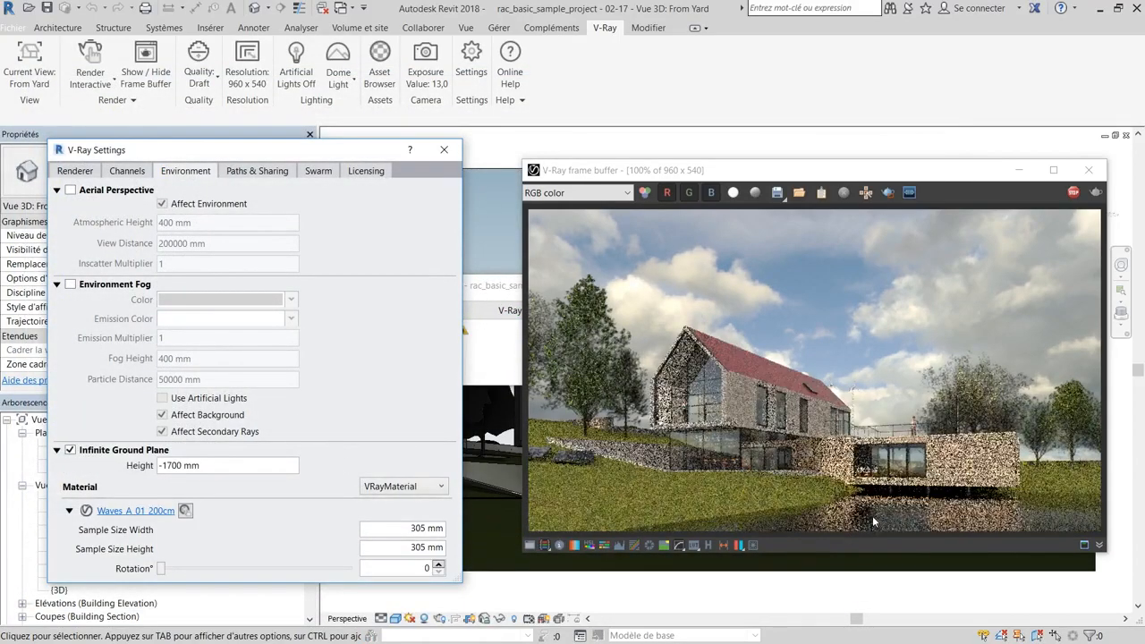
Step: Limit the interactive render to a region over the water and set the waves' Sample Size Width and Height to 2000 mm
click(888, 195)
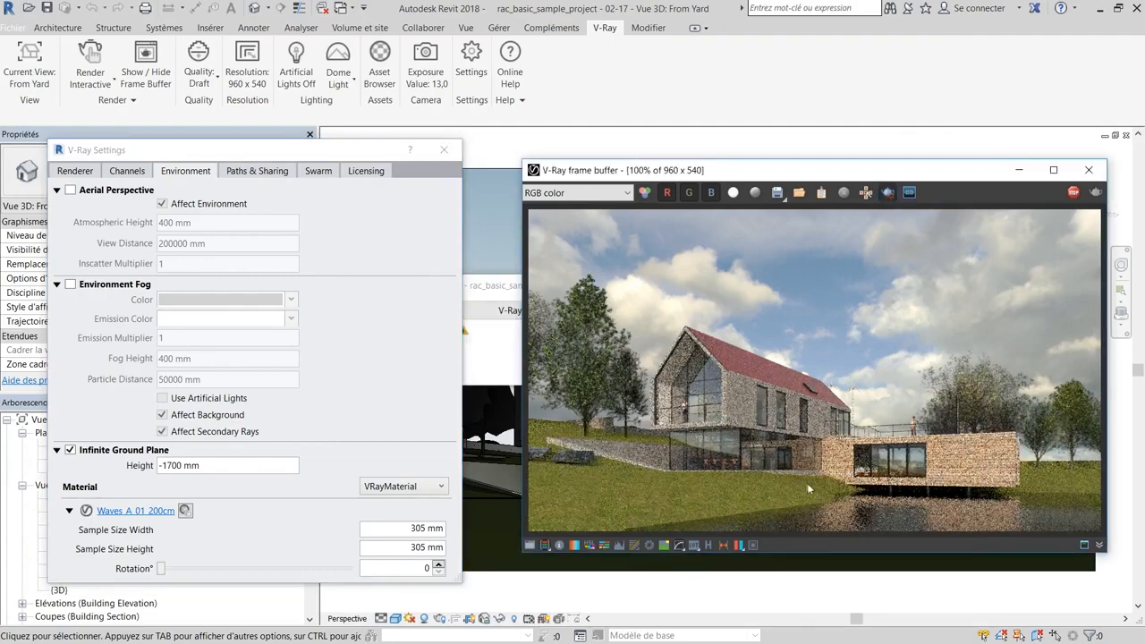
mouse_move(806, 482)
mouse_down()
mouse_move(1012, 531)
mouse_move(1071, 530)
mouse_up()
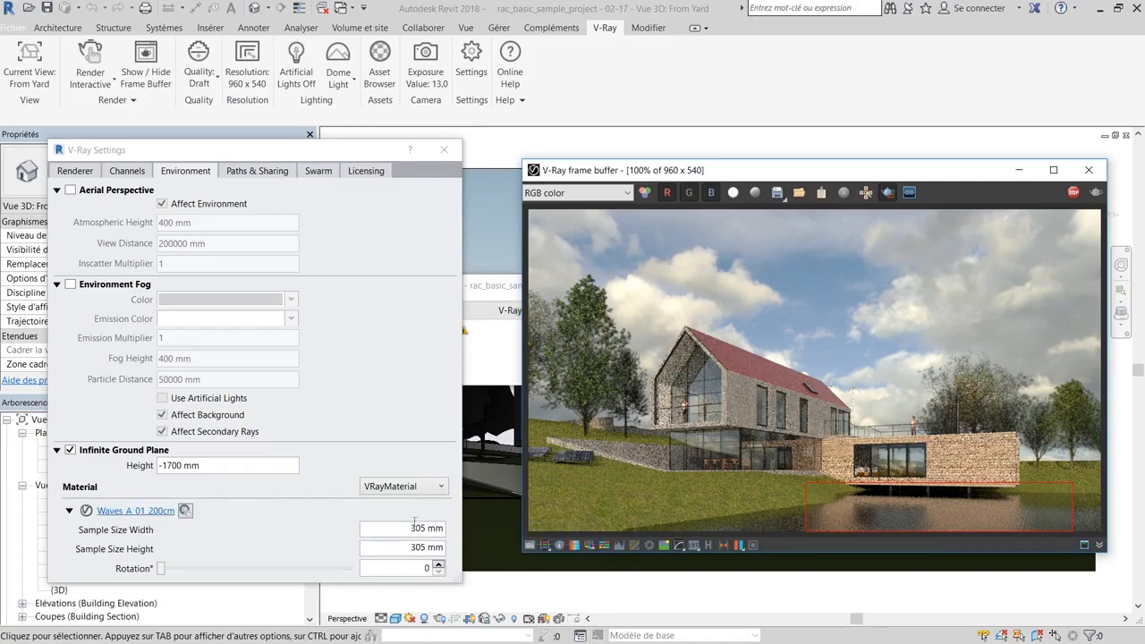
drag(398, 530, 477, 538)
text(2000)
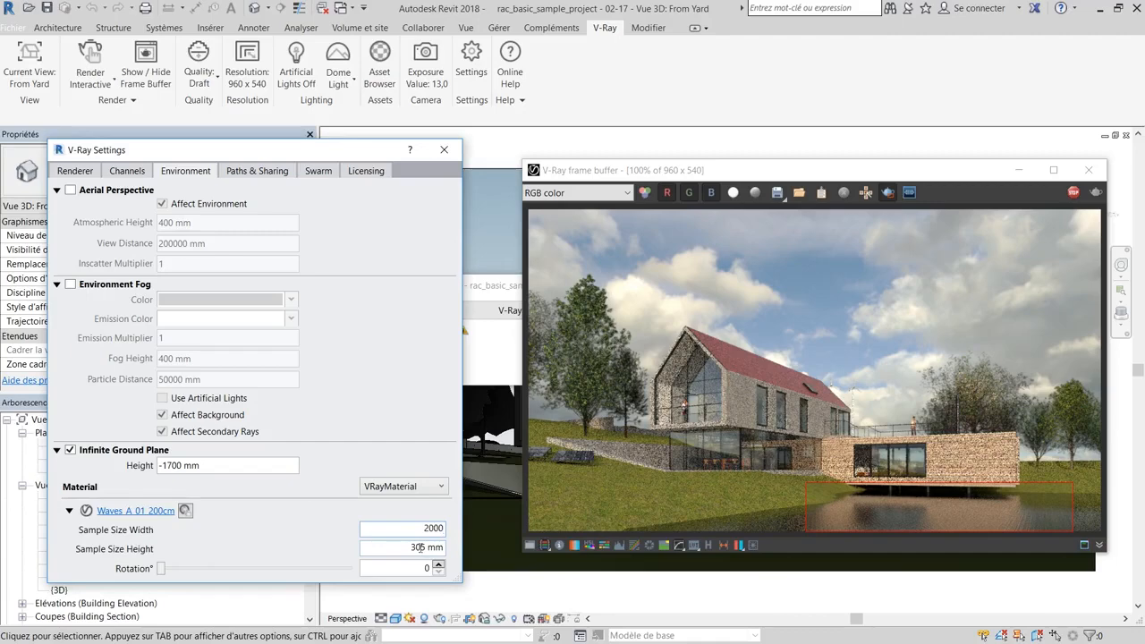
double_click(417, 548)
text(2000)
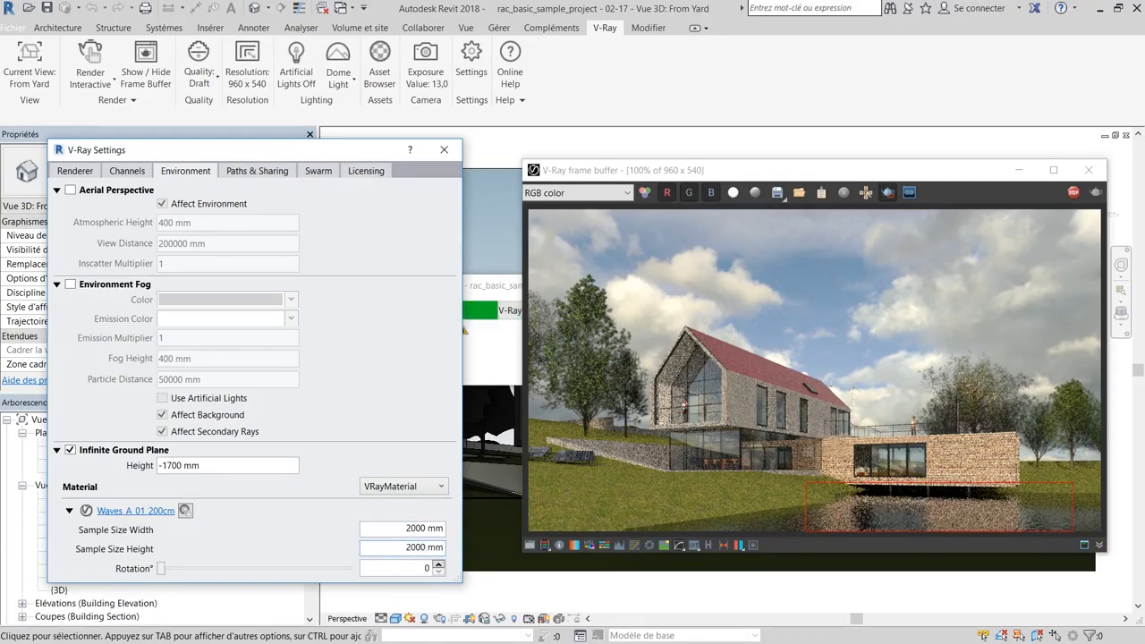
Step: Set the waves material's Sample Size Width and Height to 8000 mm and inspect the water up close in the render
click(976, 513)
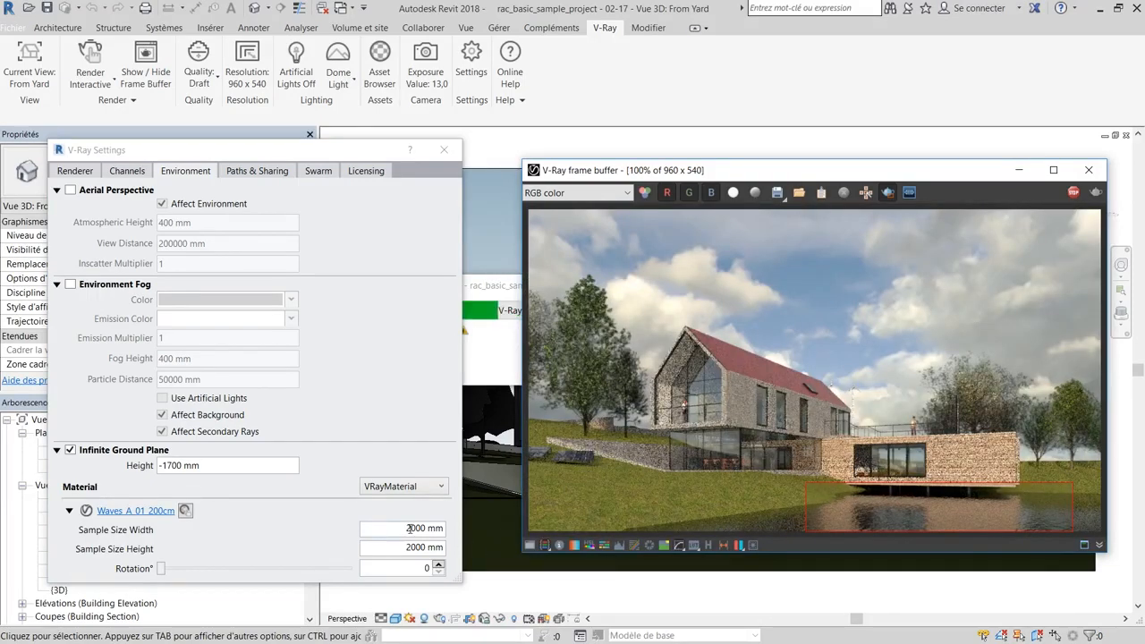
click(404, 528)
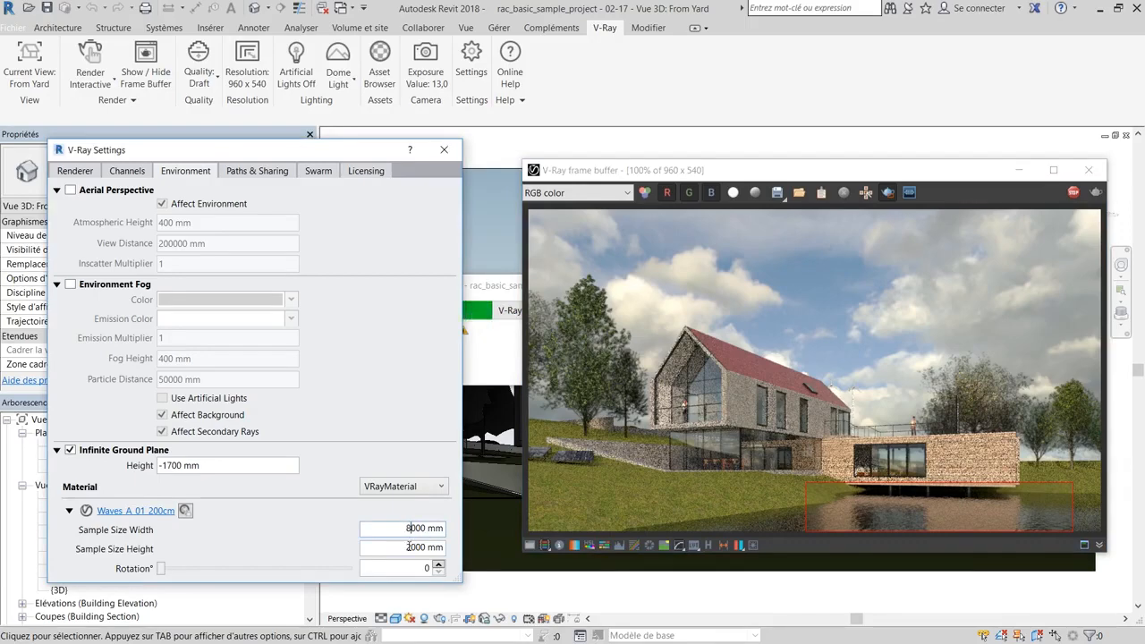
click(408, 547)
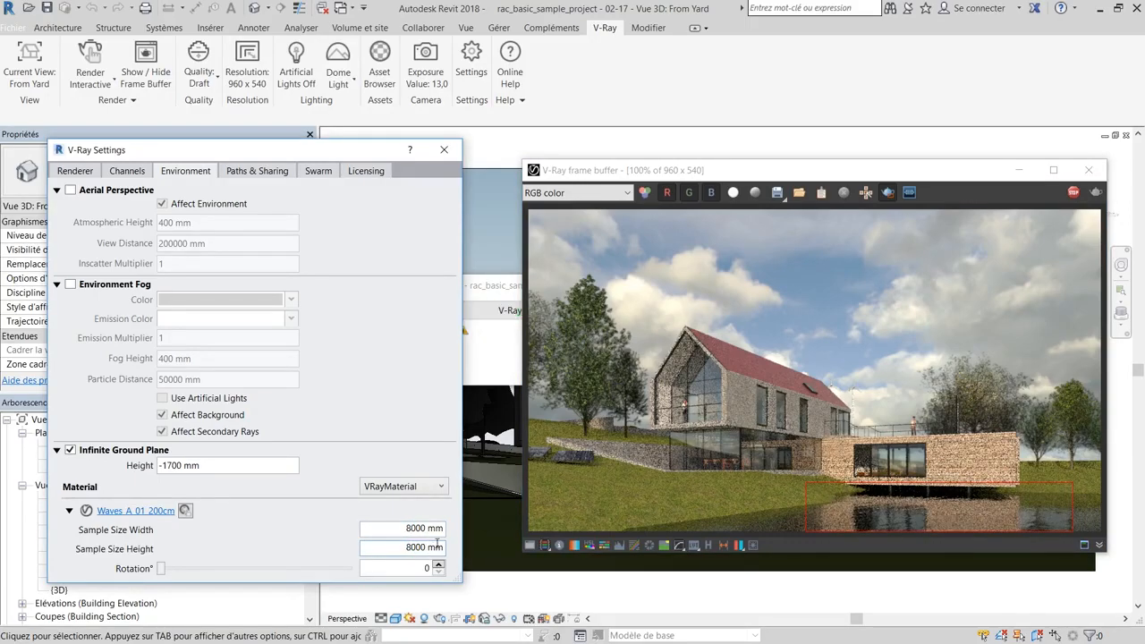
click(902, 522)
scroll(902, 522, up, 2)
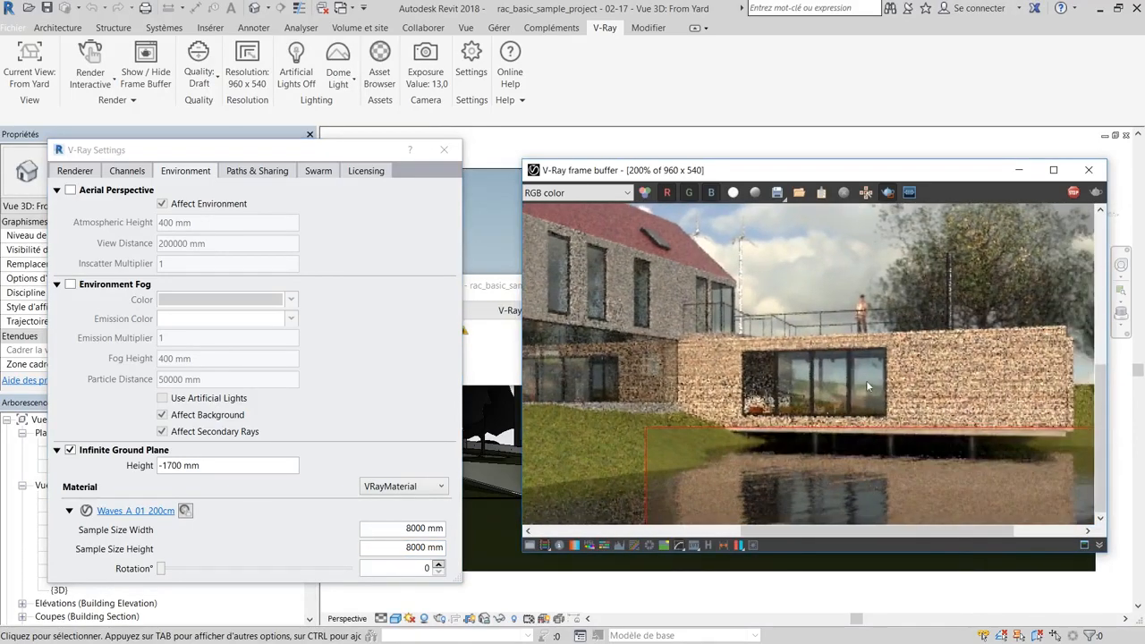
Step: Set the waves material's Sample Size Width and Height to 3000 mm and turn off the region limit on the interactive render
scroll(929, 486, down, 2)
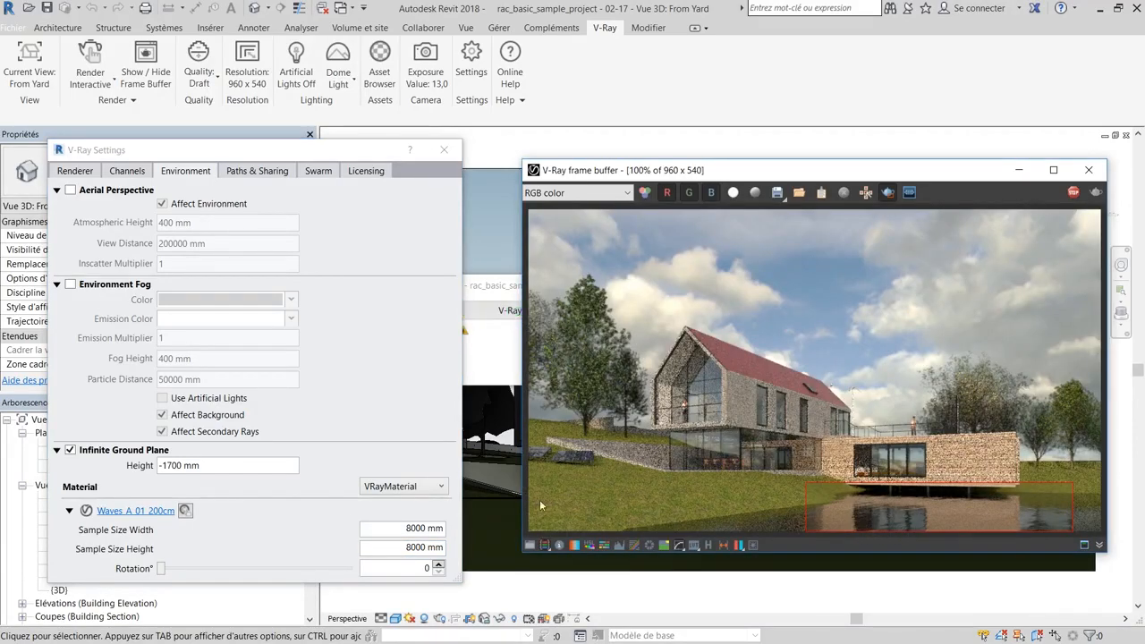
click(410, 528)
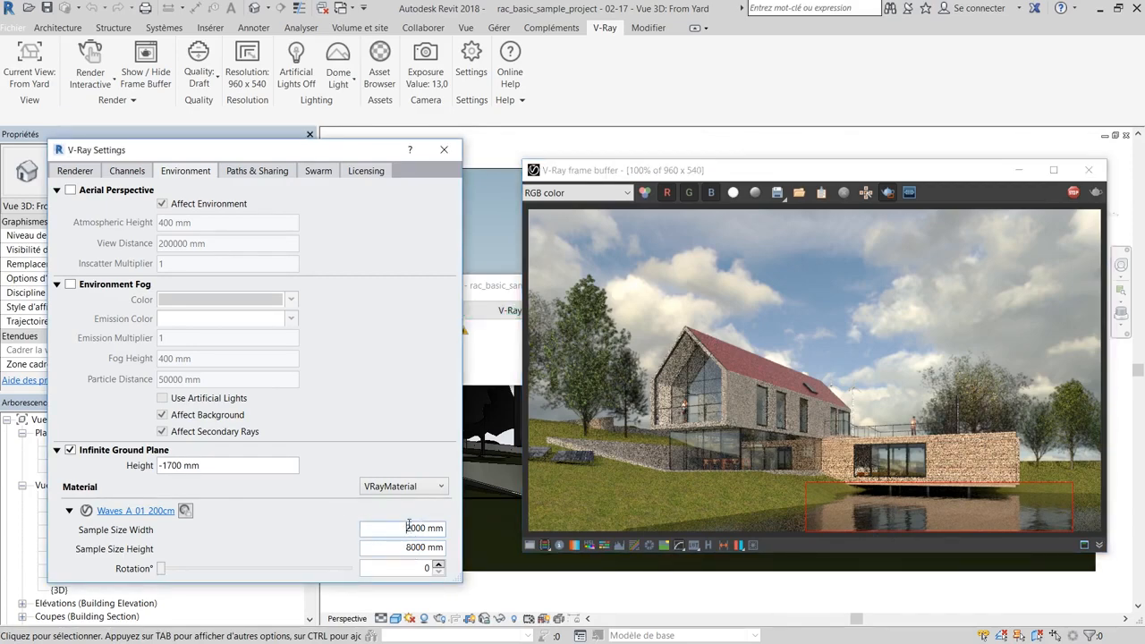
text(3)
drag(412, 548, 400, 547)
text(3)
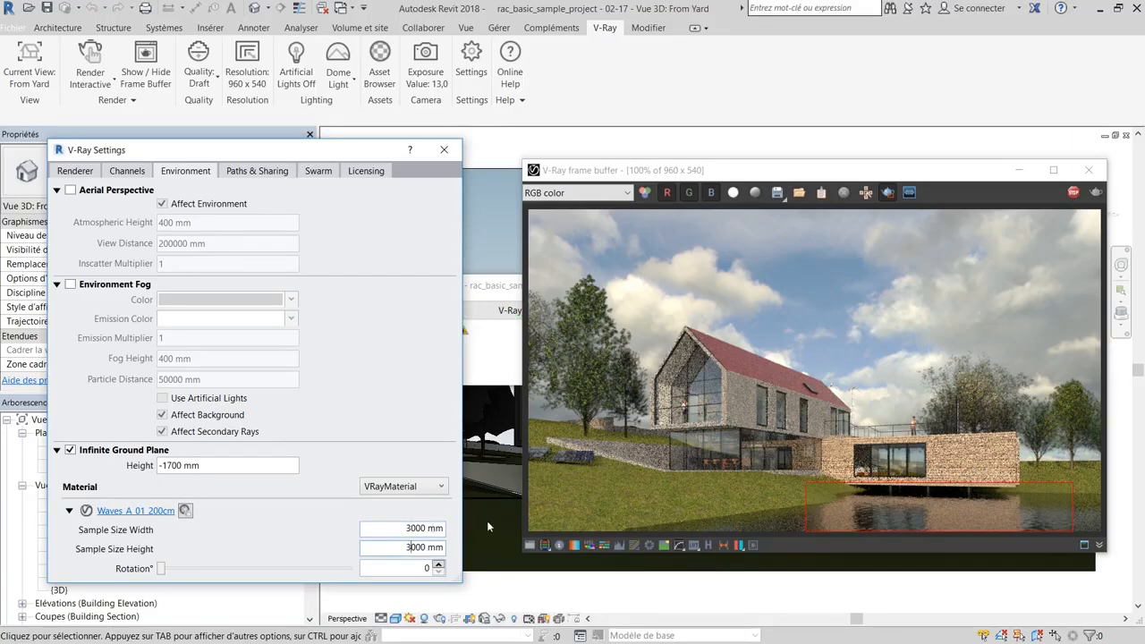
click(892, 179)
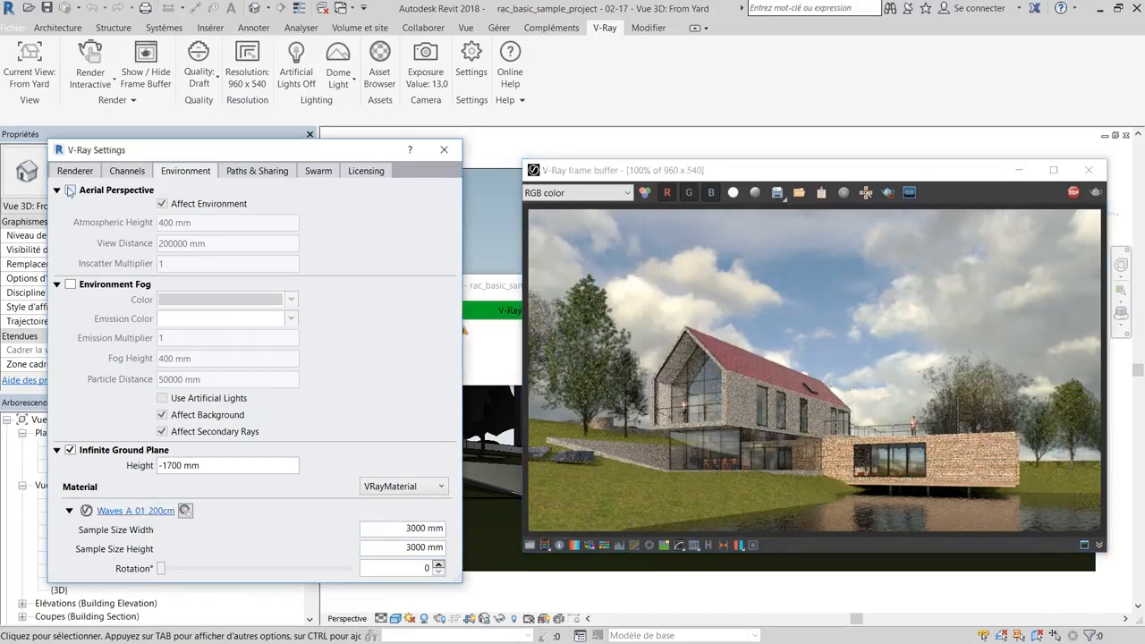
Step: Enable Aerial Perspective and set its View Distance to 1000000 mm
click(70, 189)
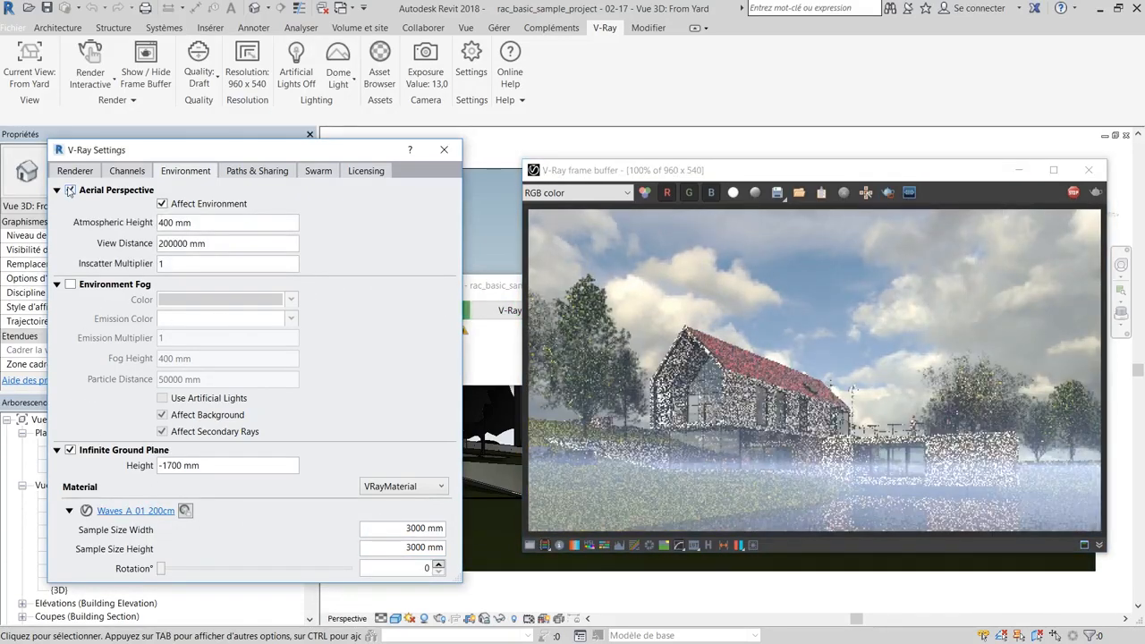
click(166, 243)
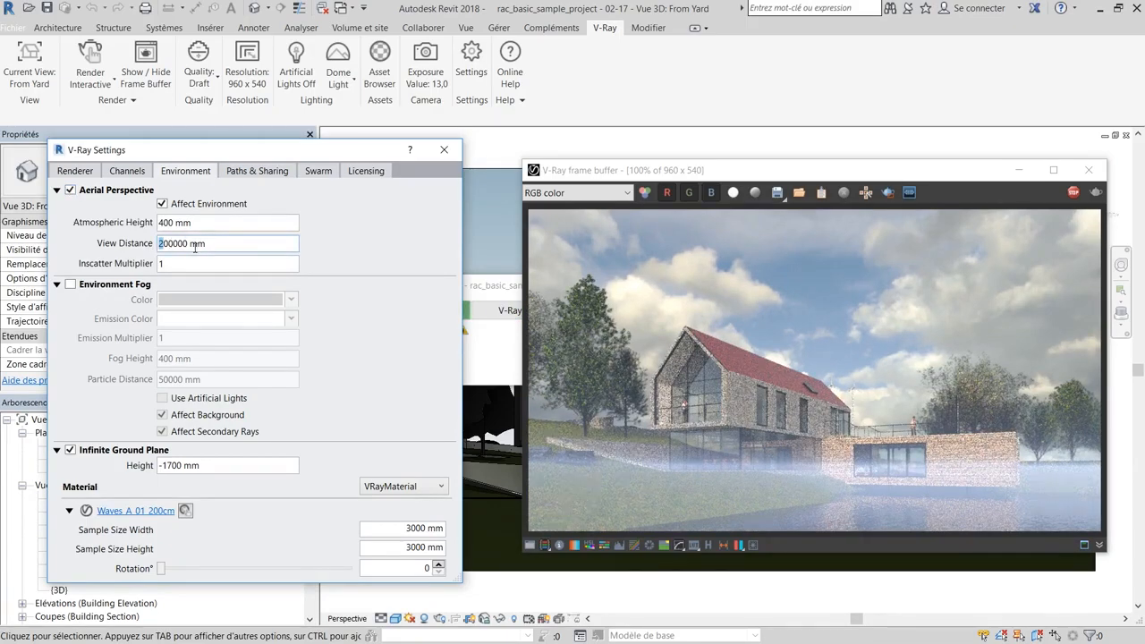
text(10)
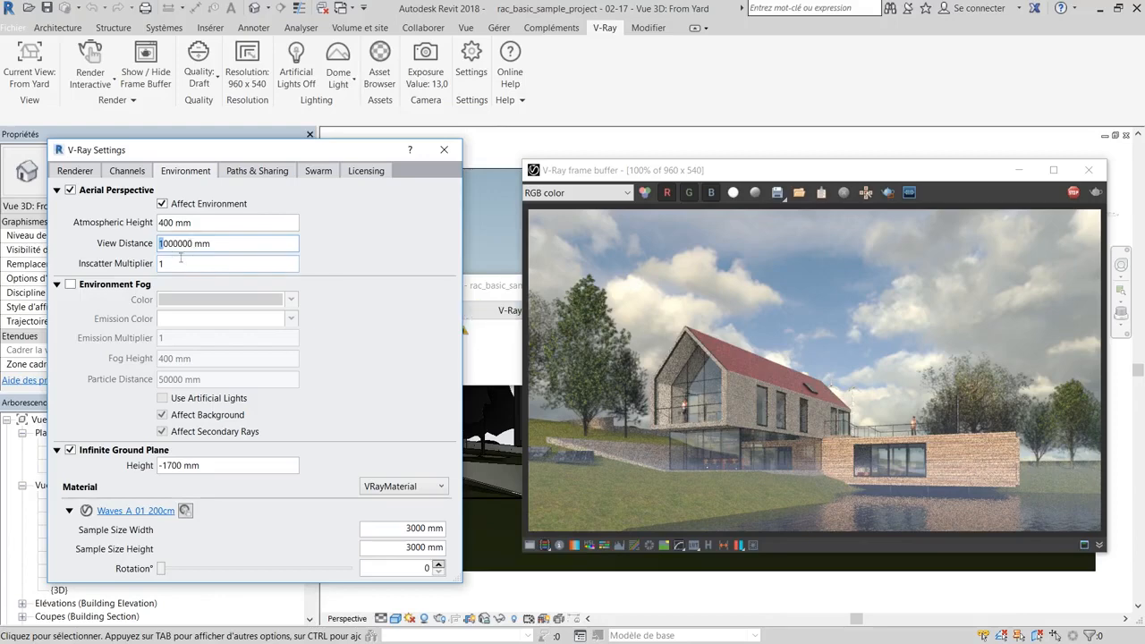
Step: Try aerial perspective View Distances of 5000000 mm and 2000000 mm, and settle on 3000000 mm
text(5)
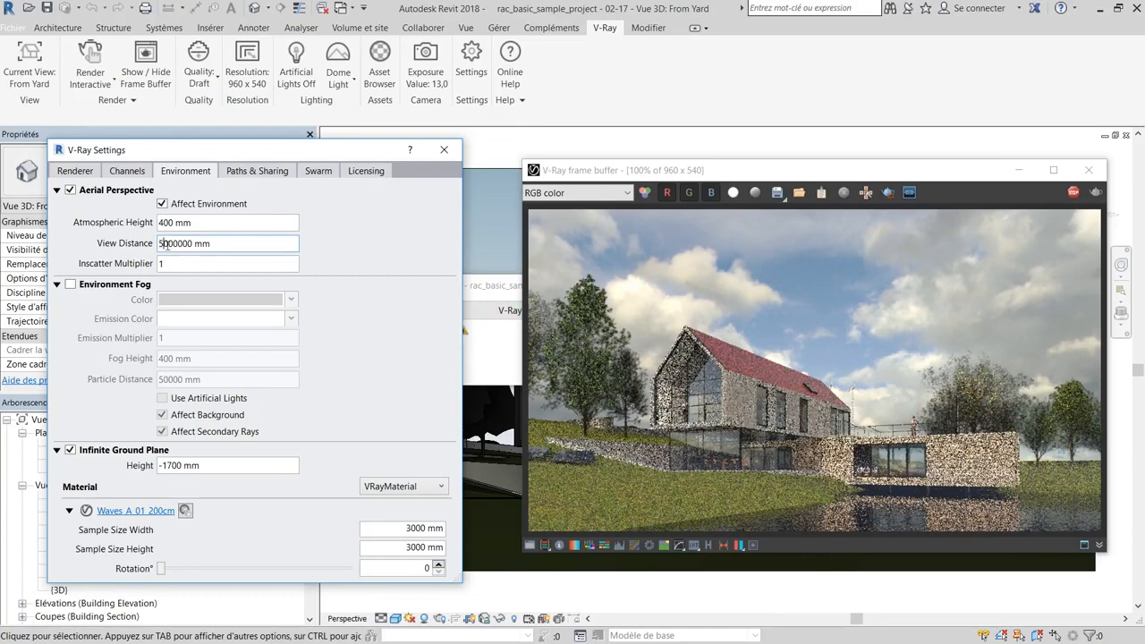
key(BackSpace)
text(2)
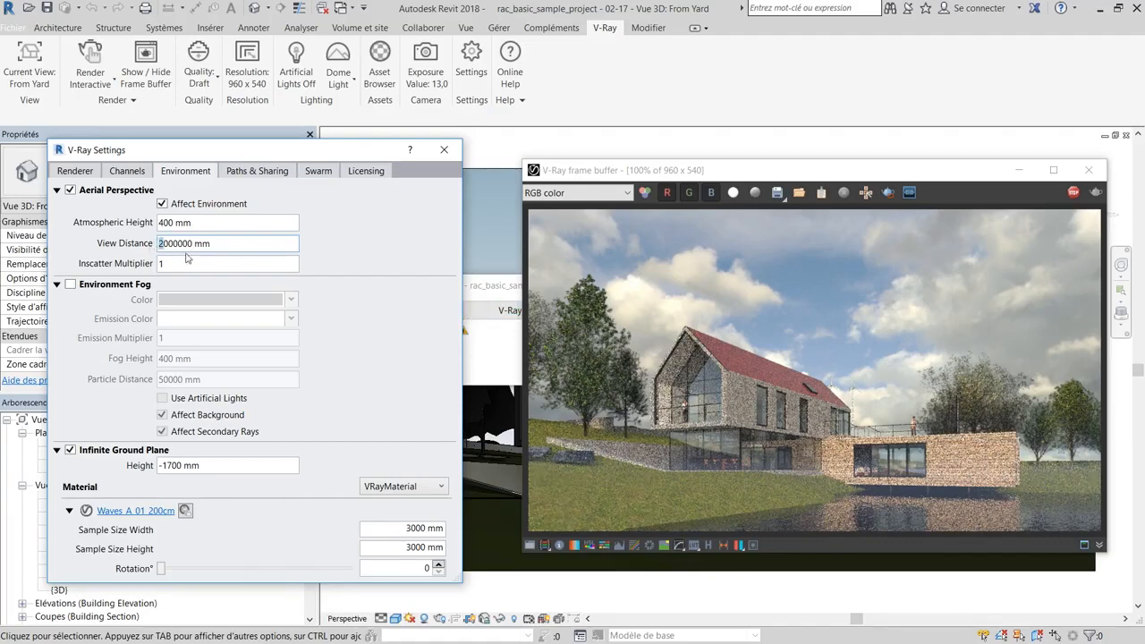
key(BackSpace)
text(3)
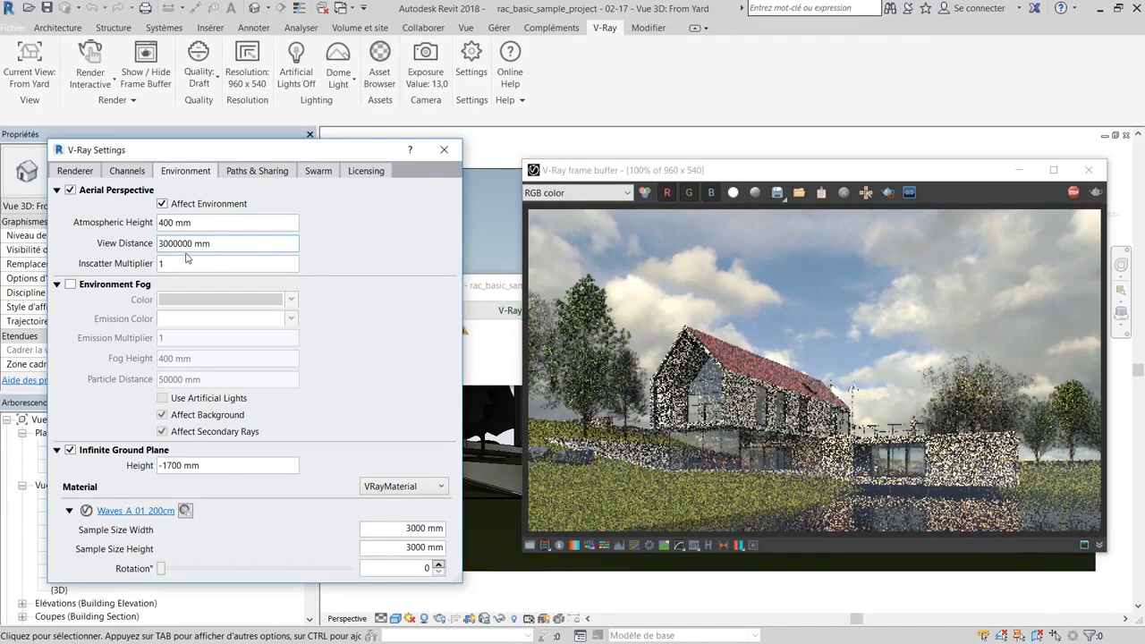